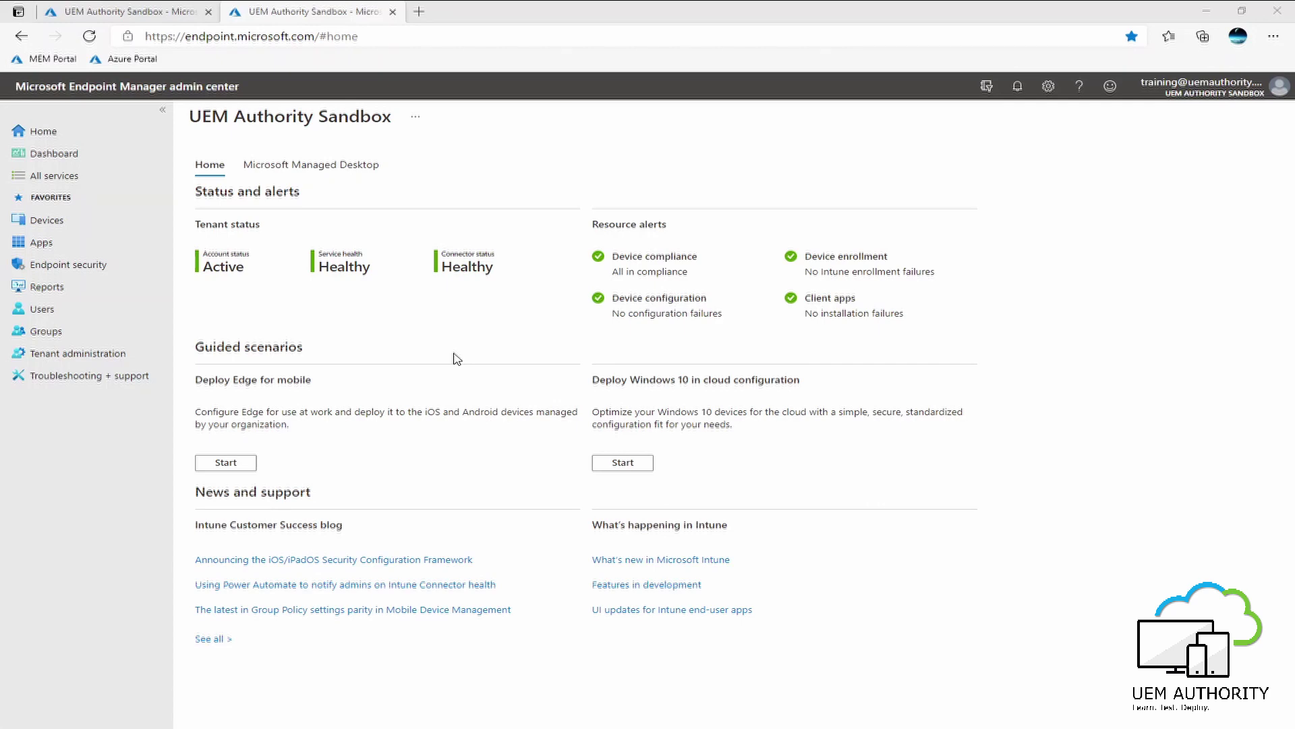
# Go to Tenant administration > Customization to view the Company Portal Default Policy
pyautogui.click(99, 356)
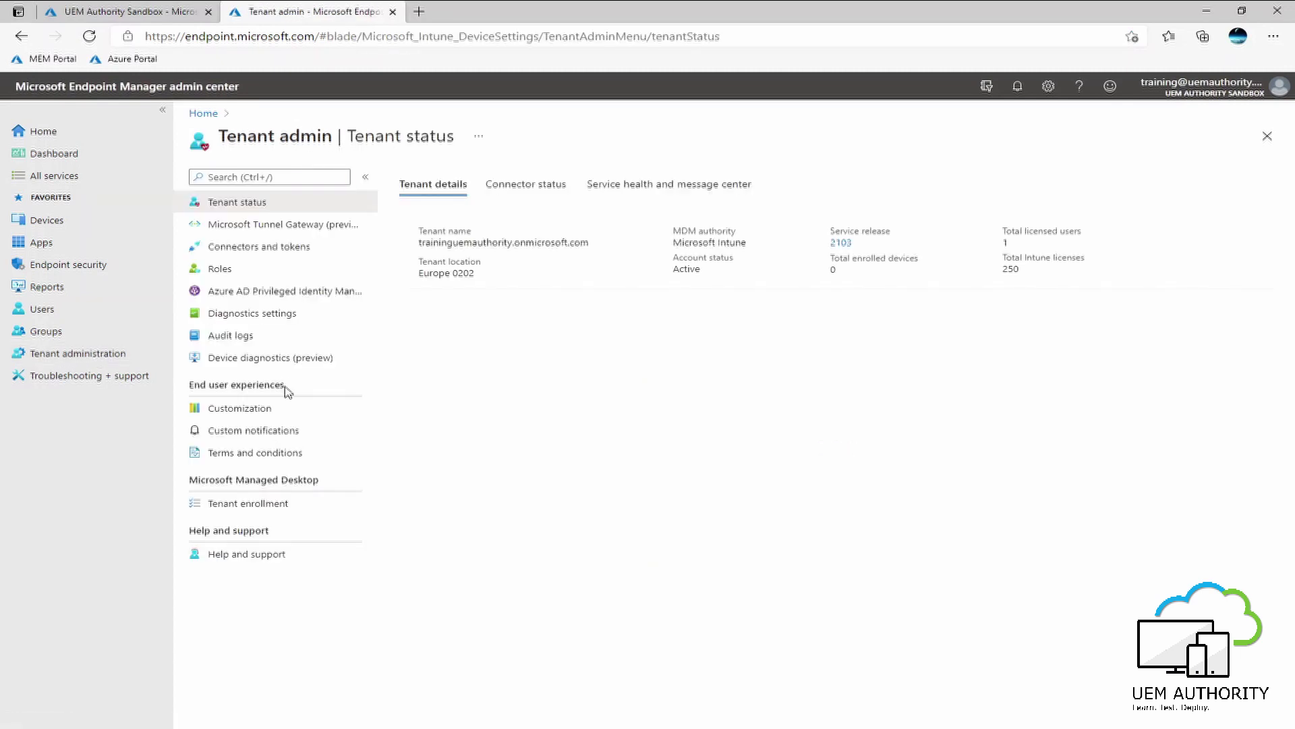
pyautogui.click(240, 410)
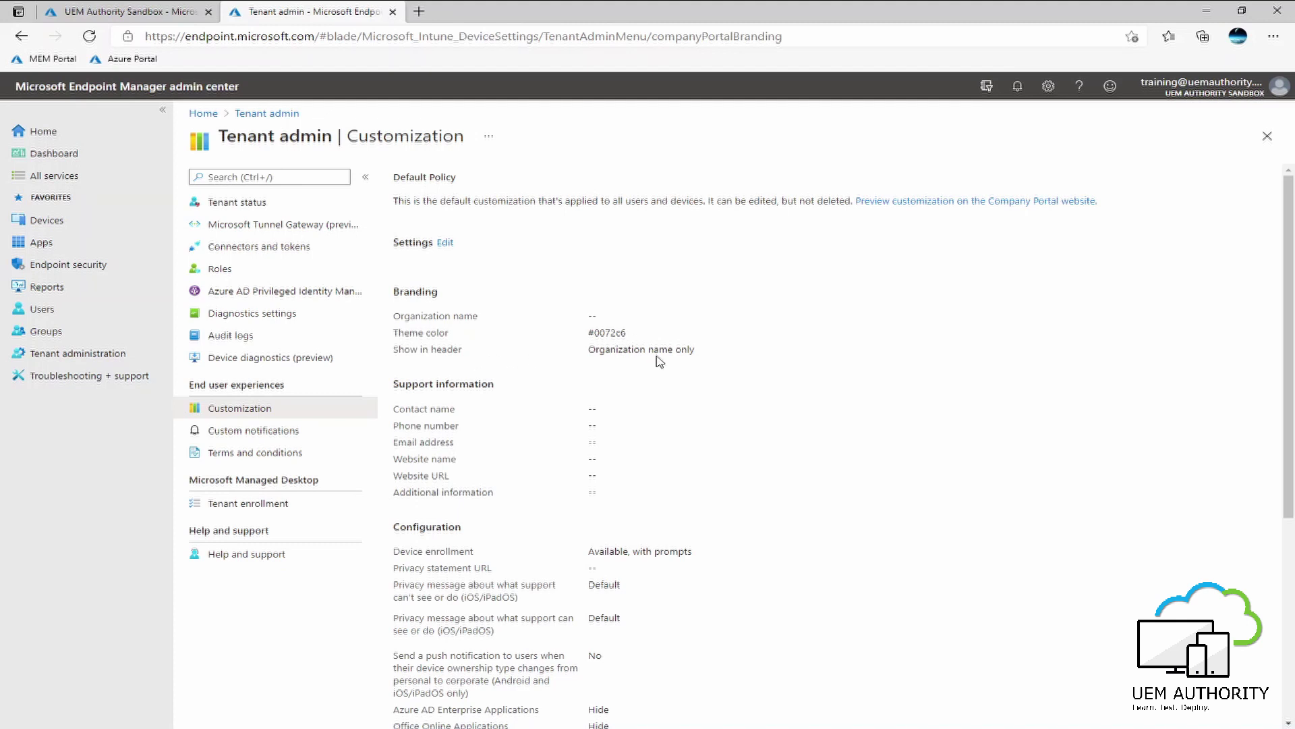
pyautogui.moveTo(393, 384); pyautogui.dragTo(488, 384)
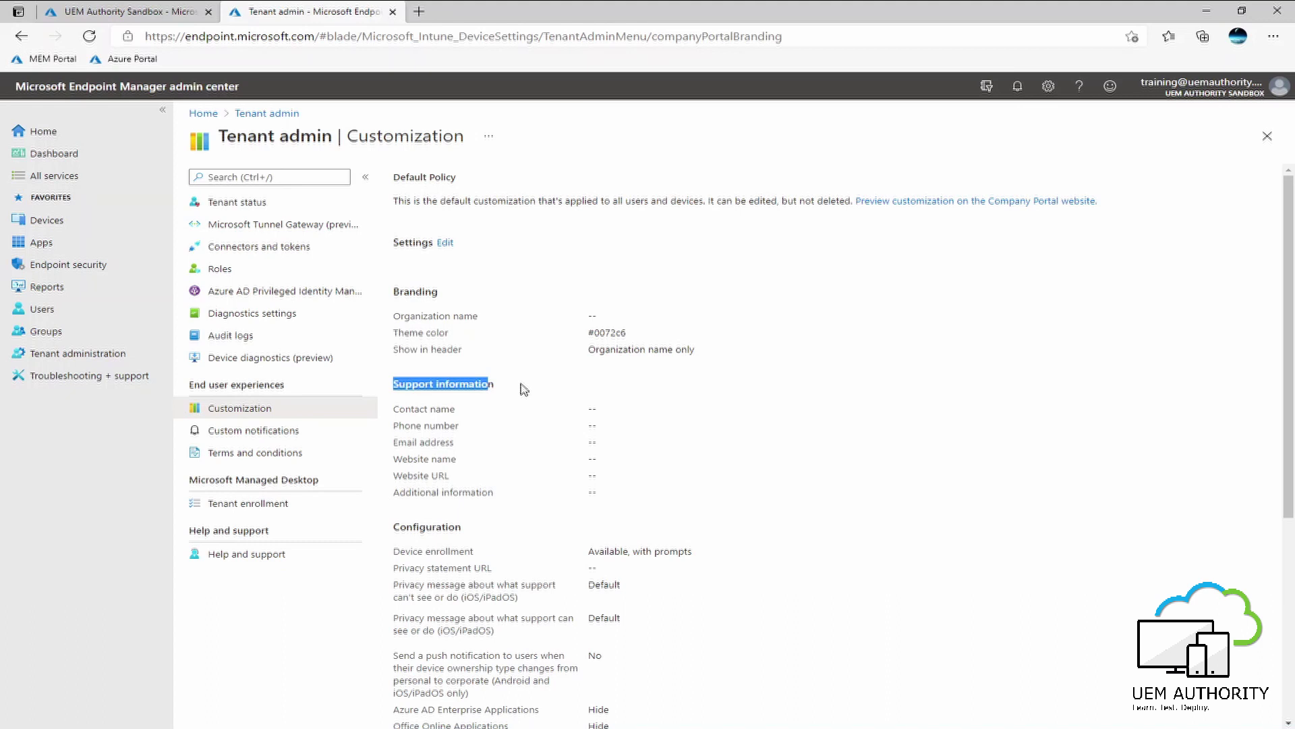
pyautogui.click(537, 386)
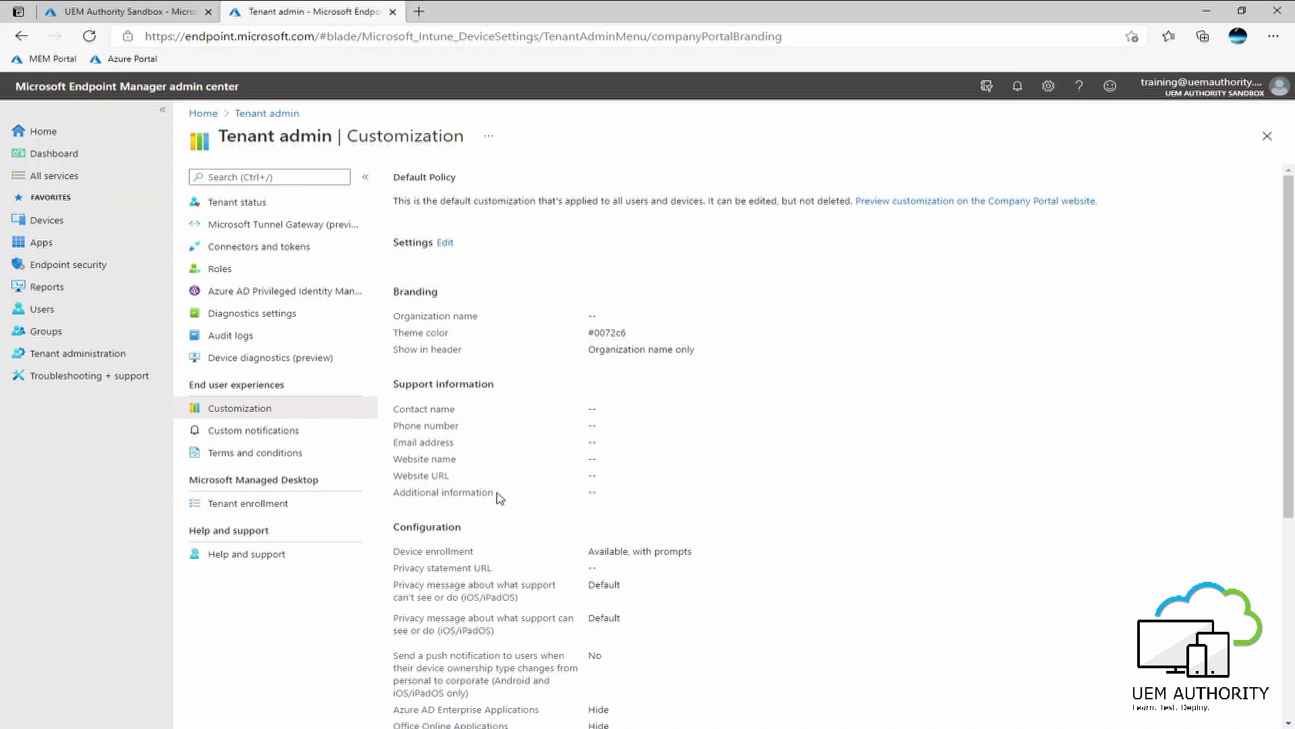
pyautogui.scroll(-3, 533, 496)
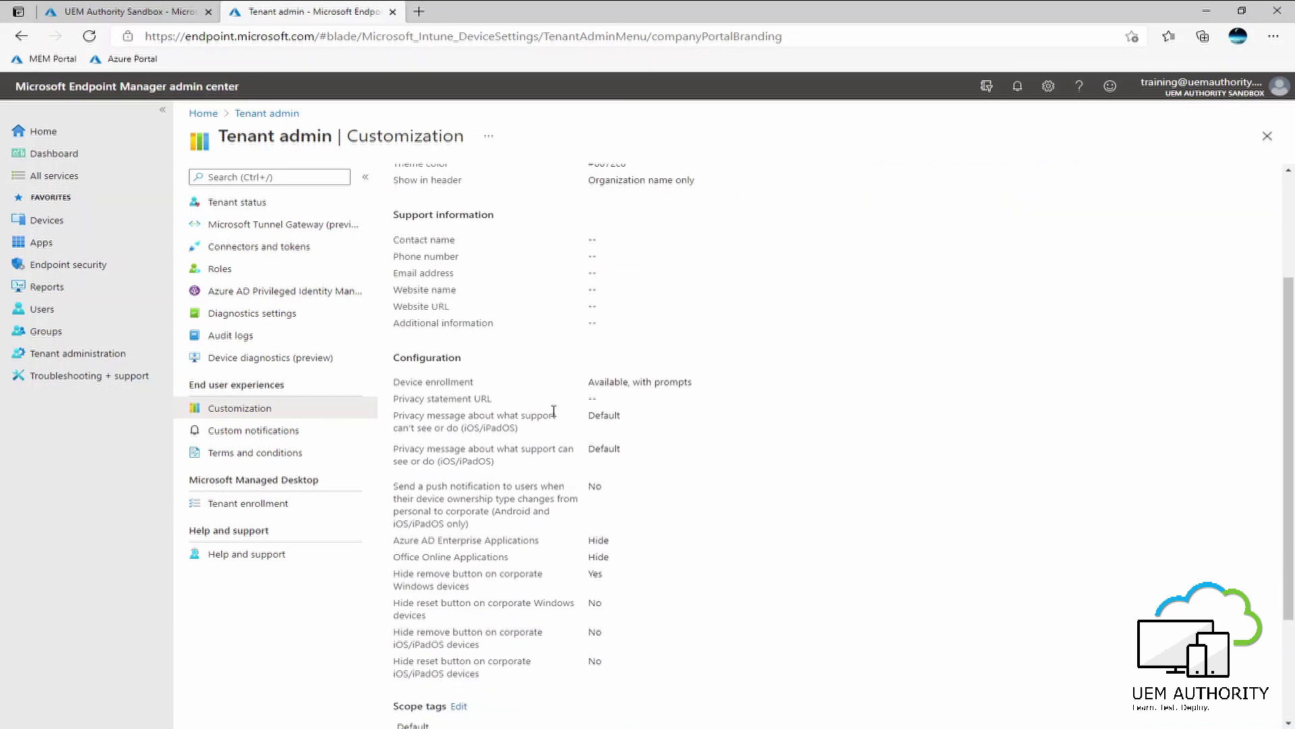
pyautogui.moveTo(393, 358); pyautogui.dragTo(462, 364)
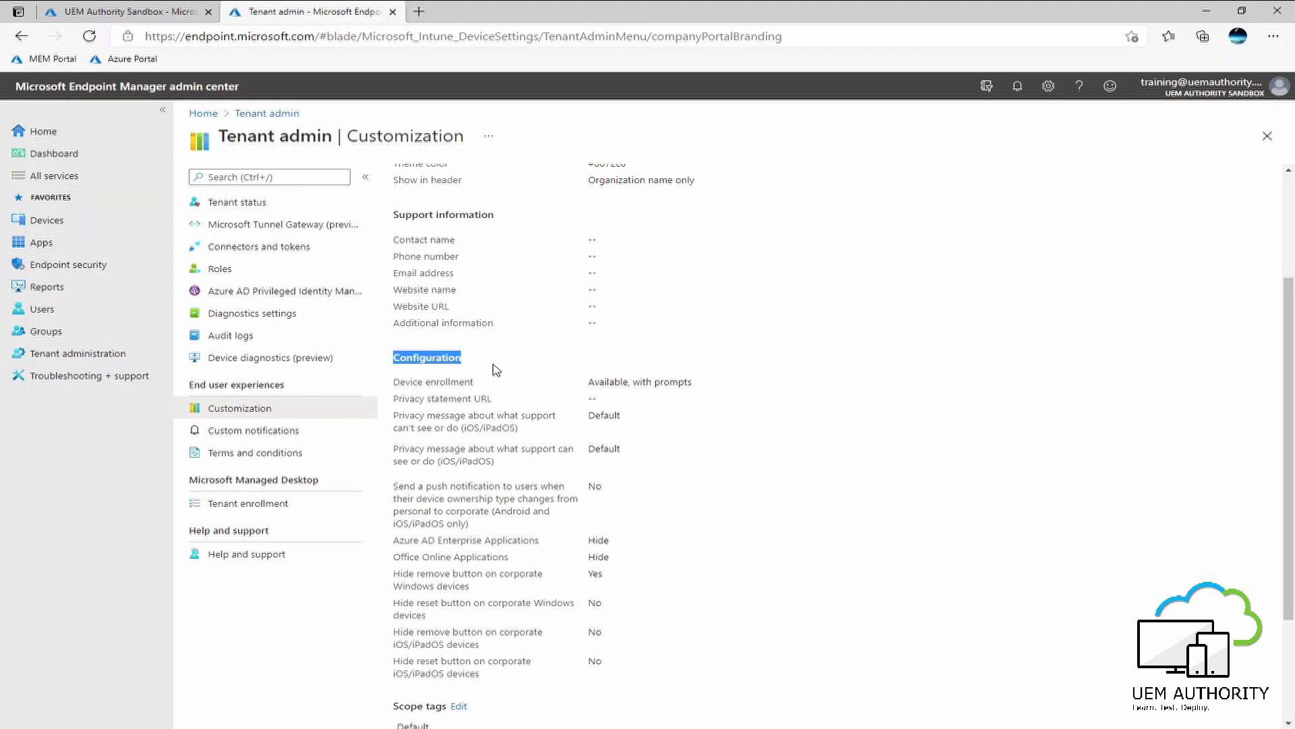
pyautogui.click(496, 369)
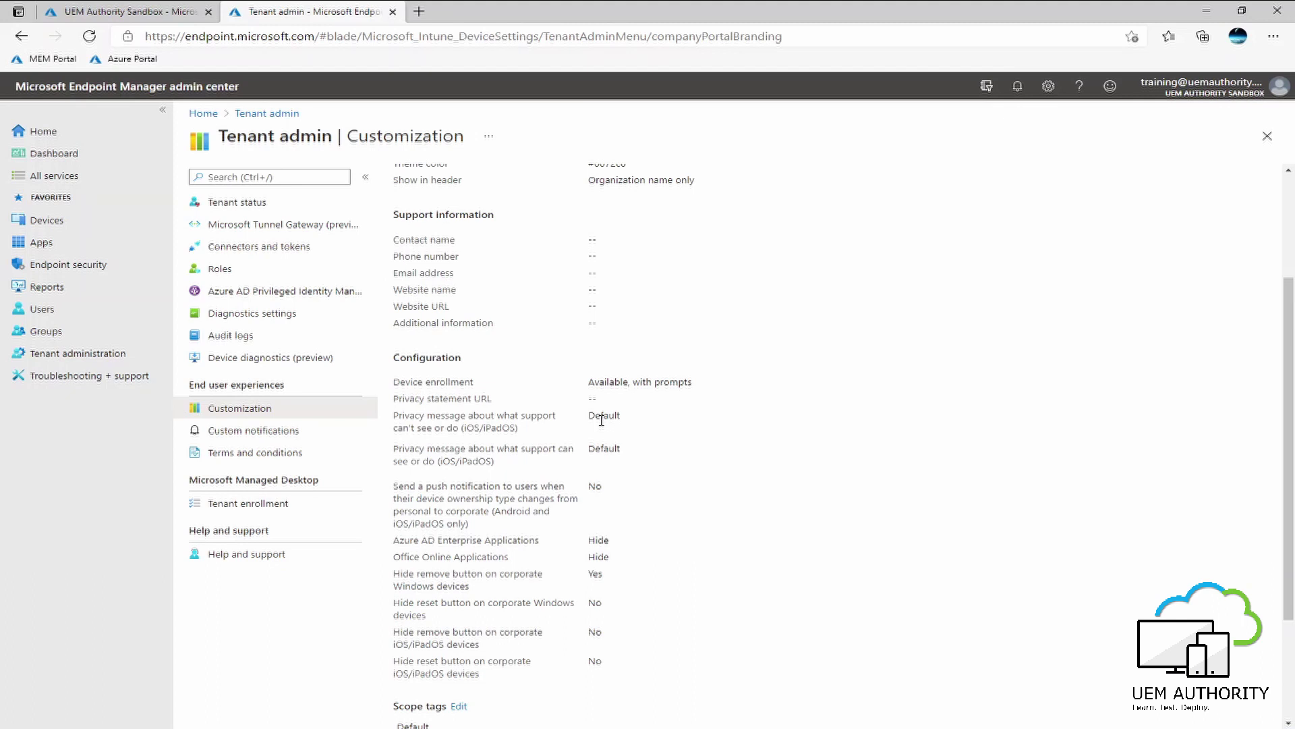
pyautogui.scroll(-1, 496, 449)
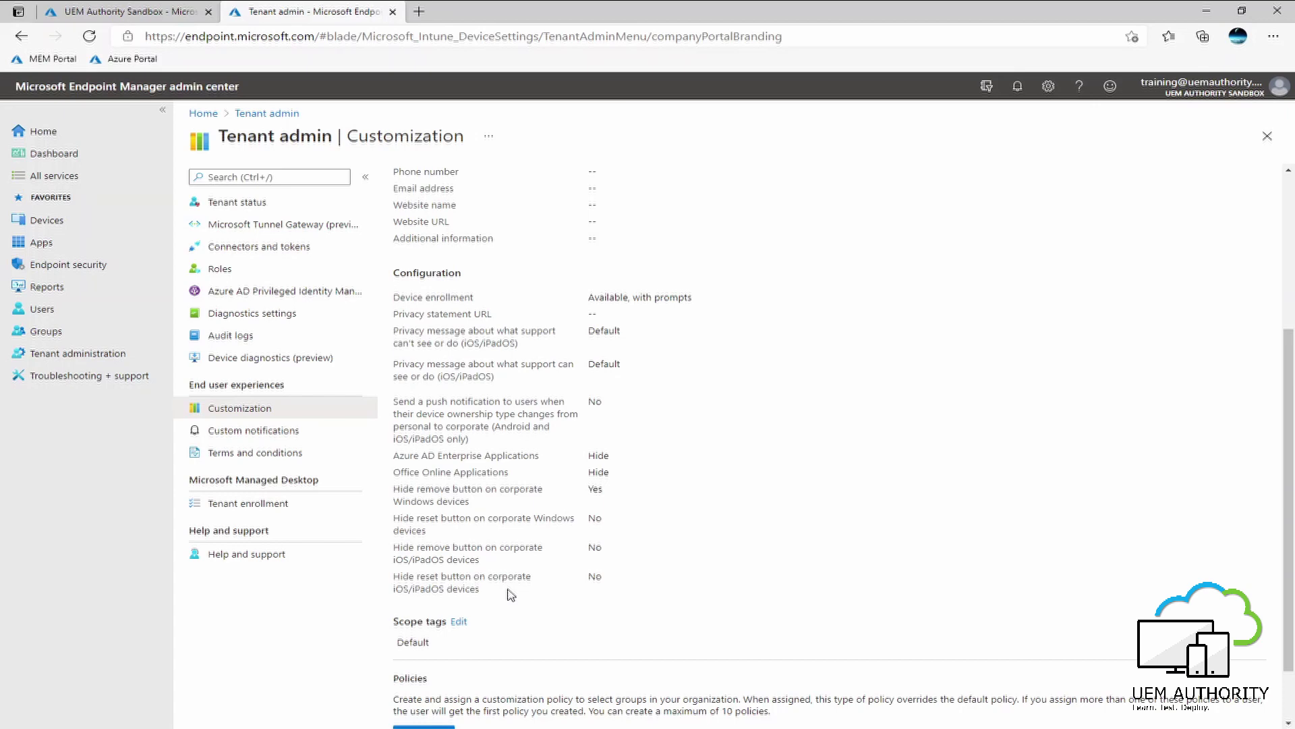
pyautogui.scroll(-1, 542, 591)
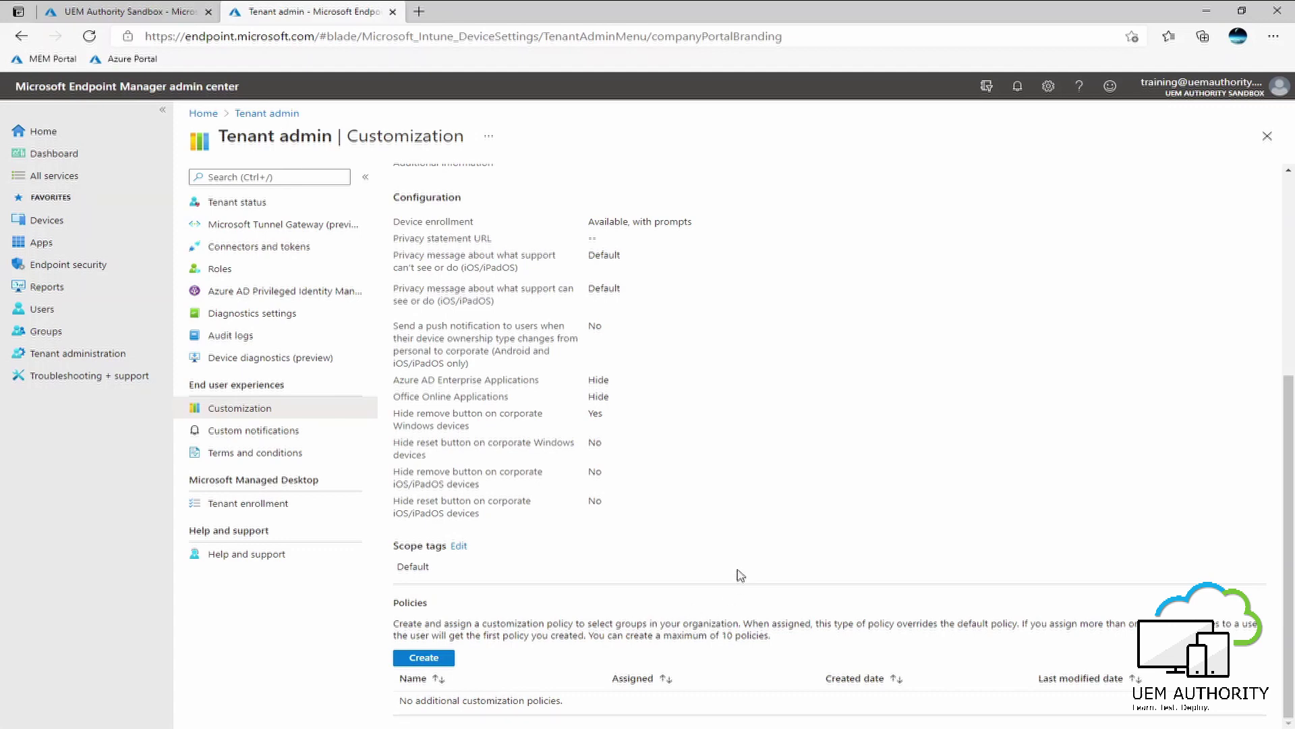
pyautogui.scroll(5, 740, 565)
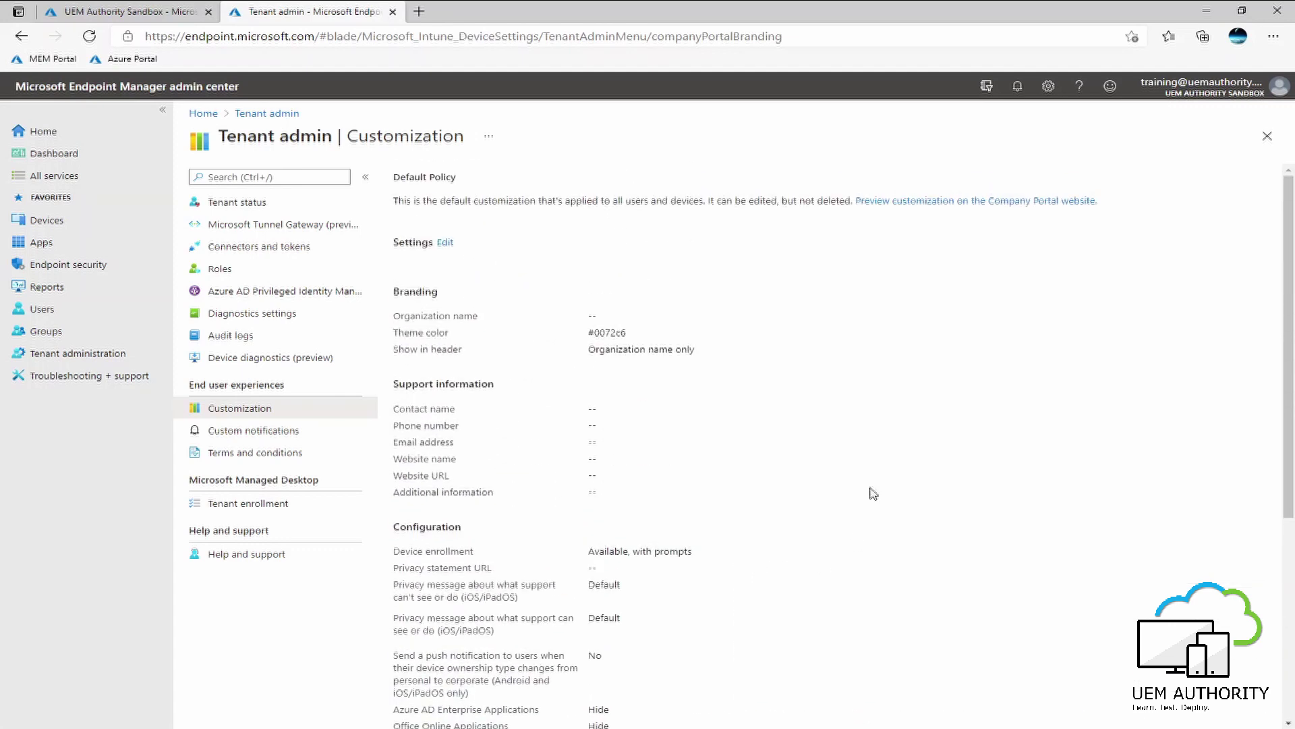
# Edit the default policy: organization name 'UEM Authority', Green theme, header showing organization logo only
pyautogui.click(446, 242)
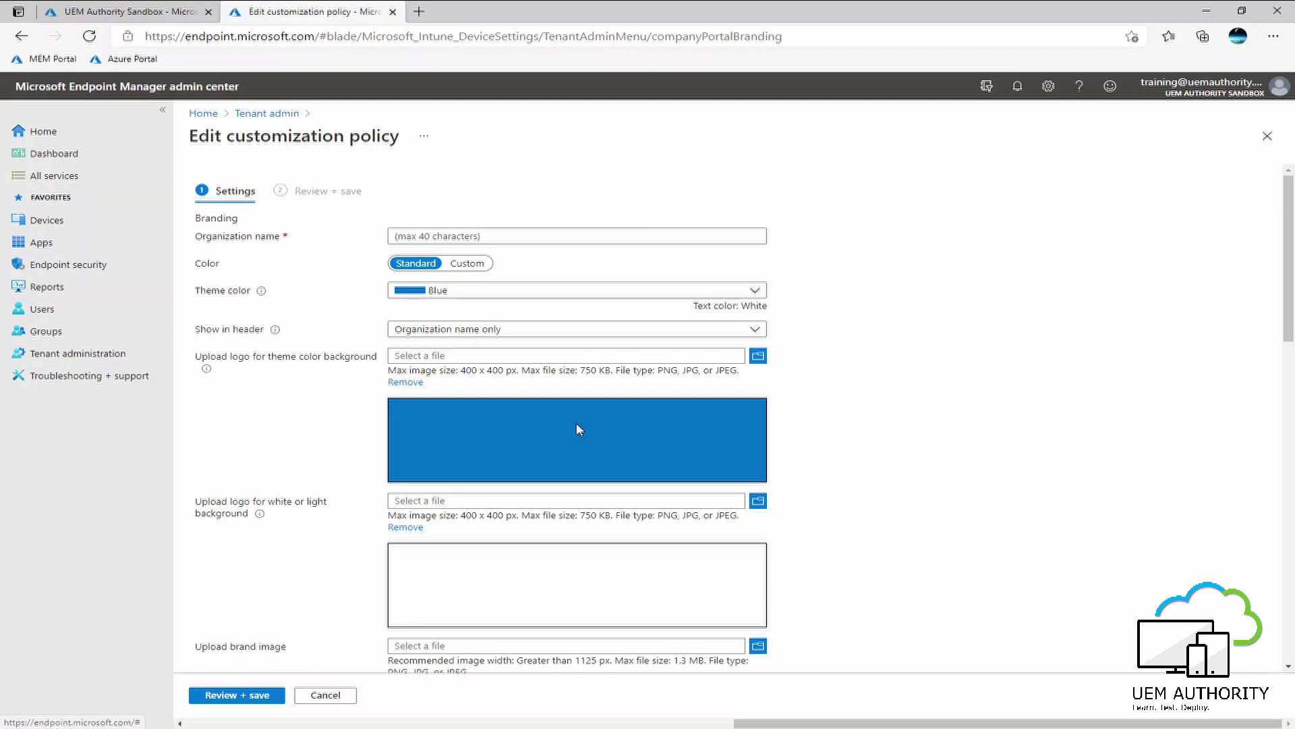
pyautogui.click(439, 233)
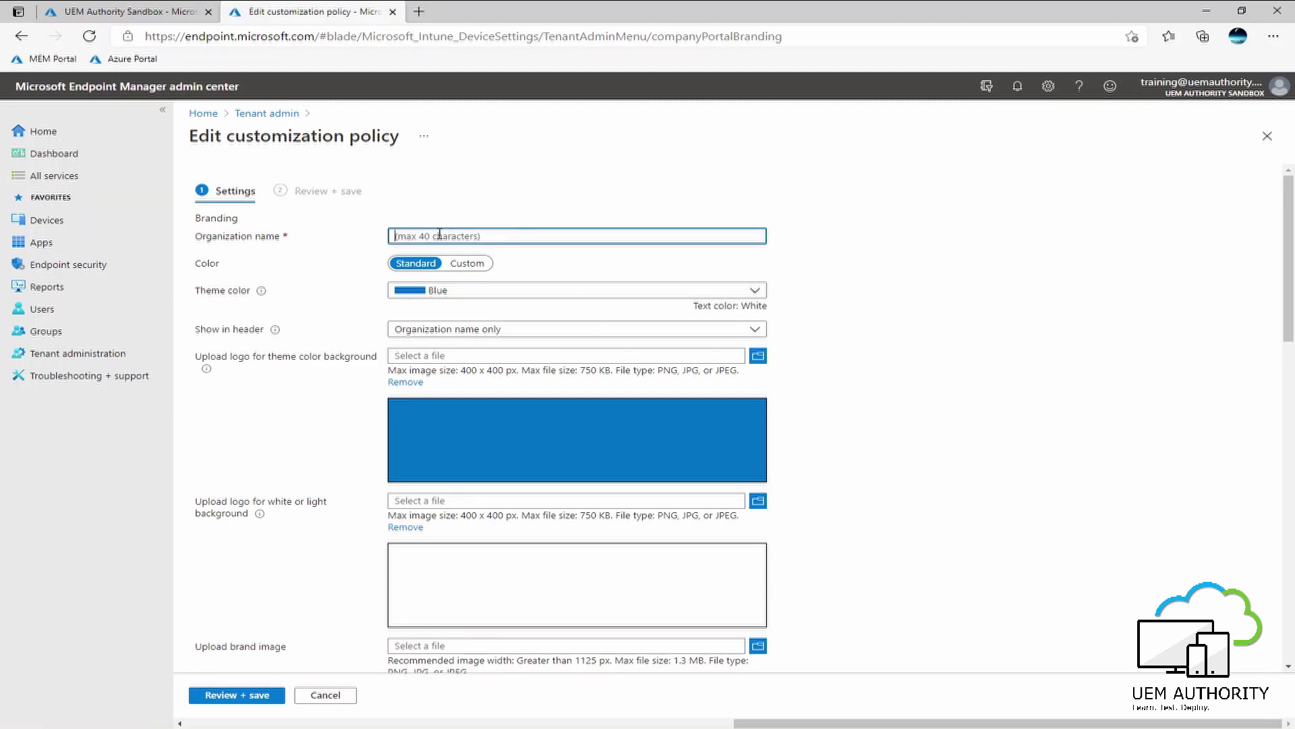
pyautogui.write('UEM Authority')
pyautogui.click(505, 297)
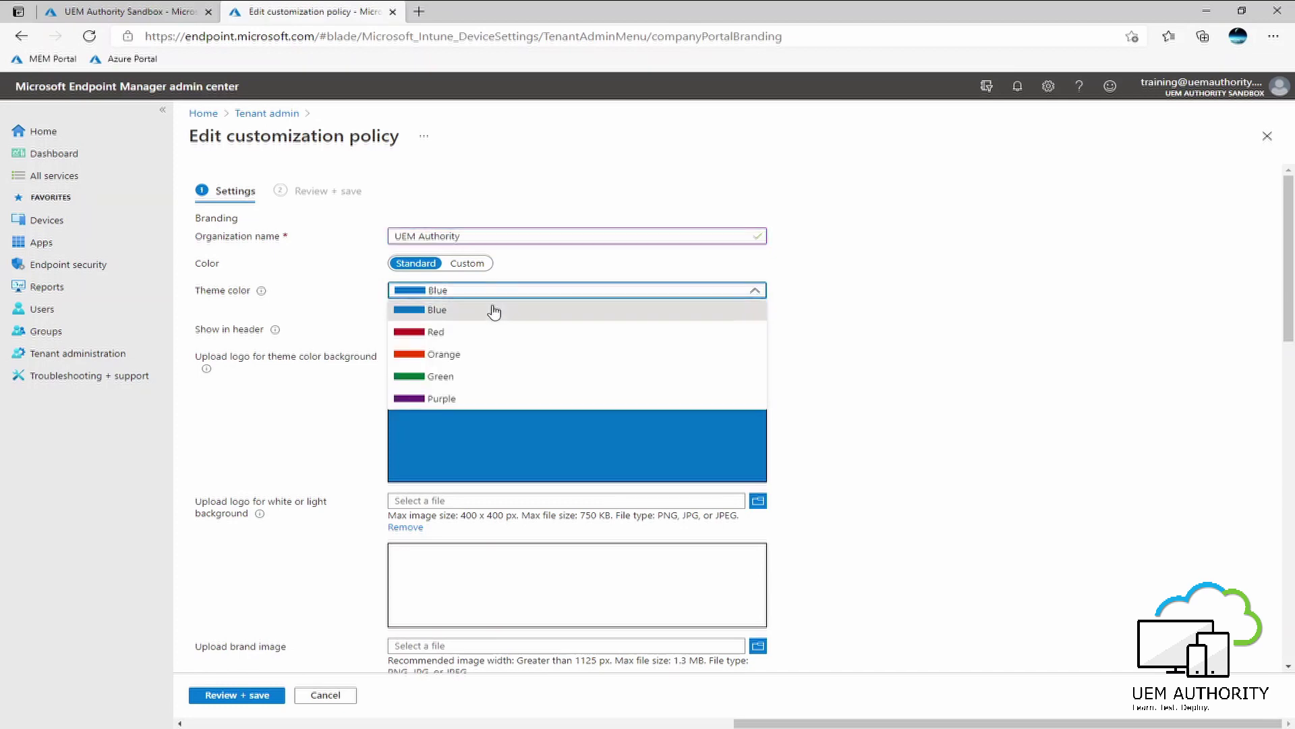
pyautogui.click(460, 377)
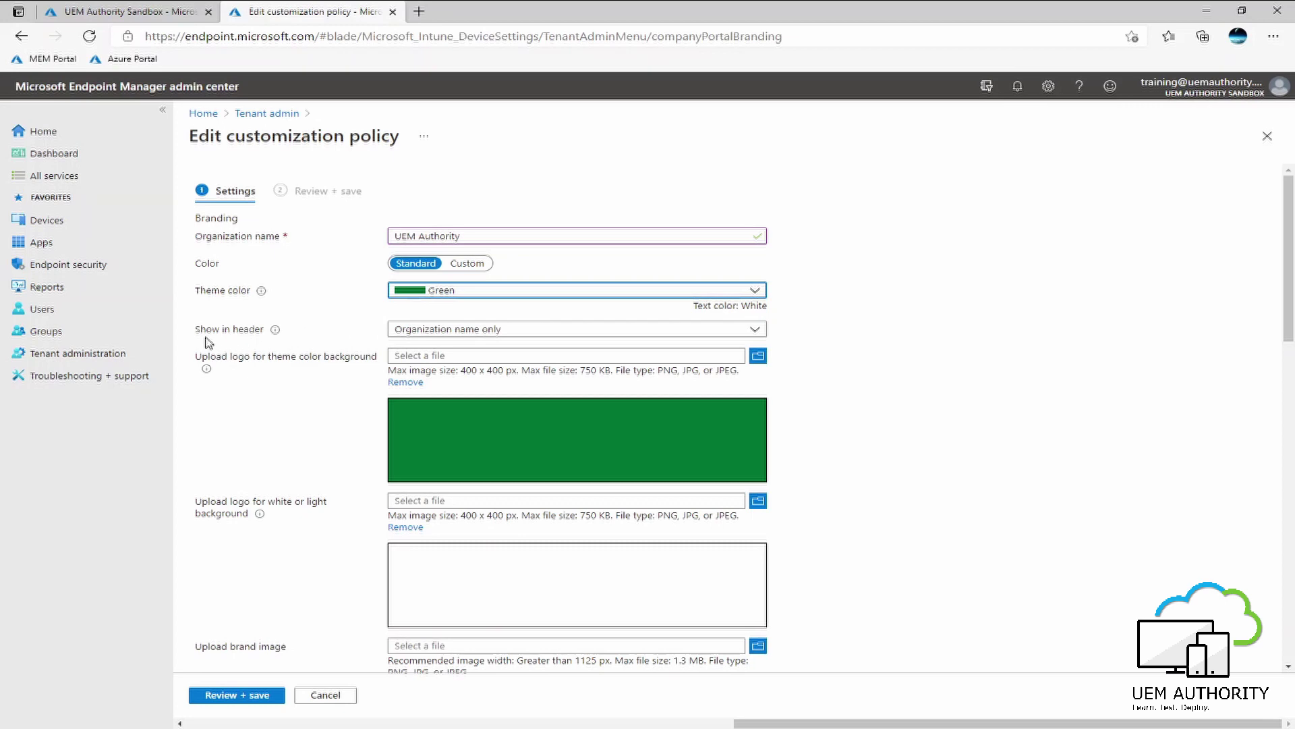
pyautogui.click(481, 330)
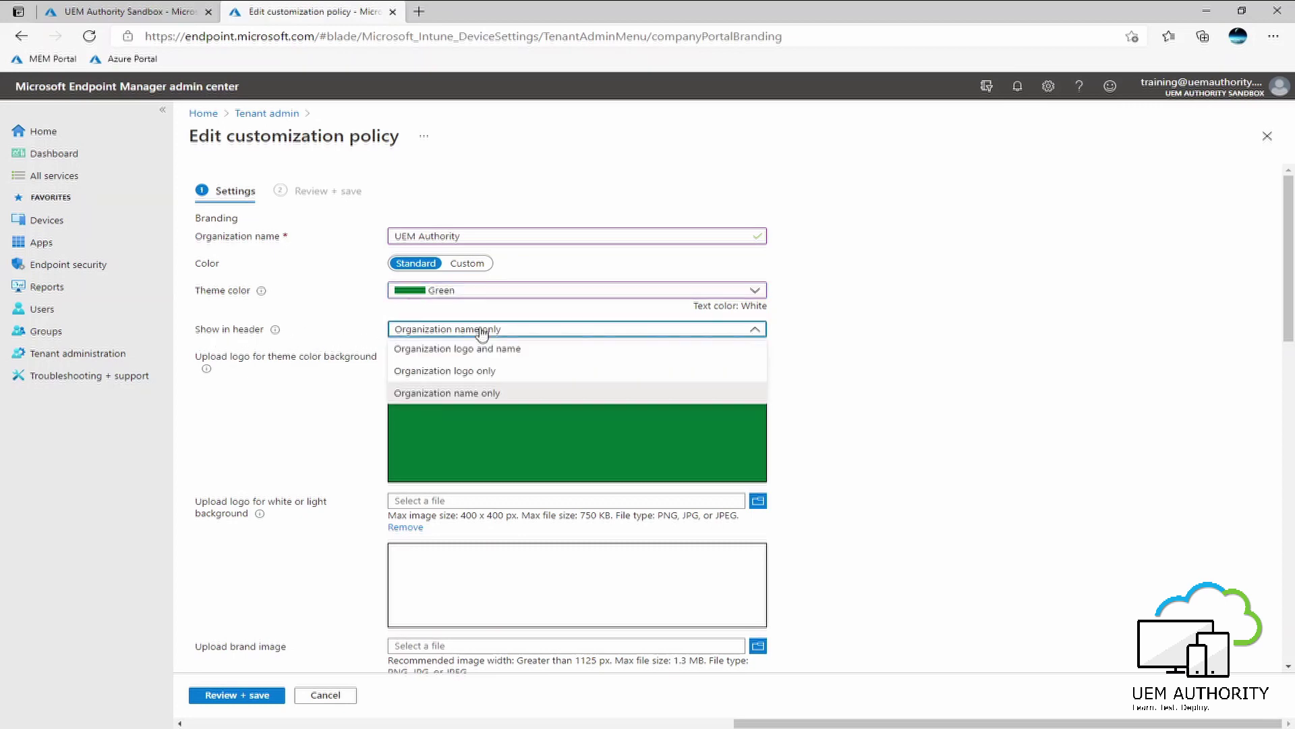
pyautogui.click(508, 372)
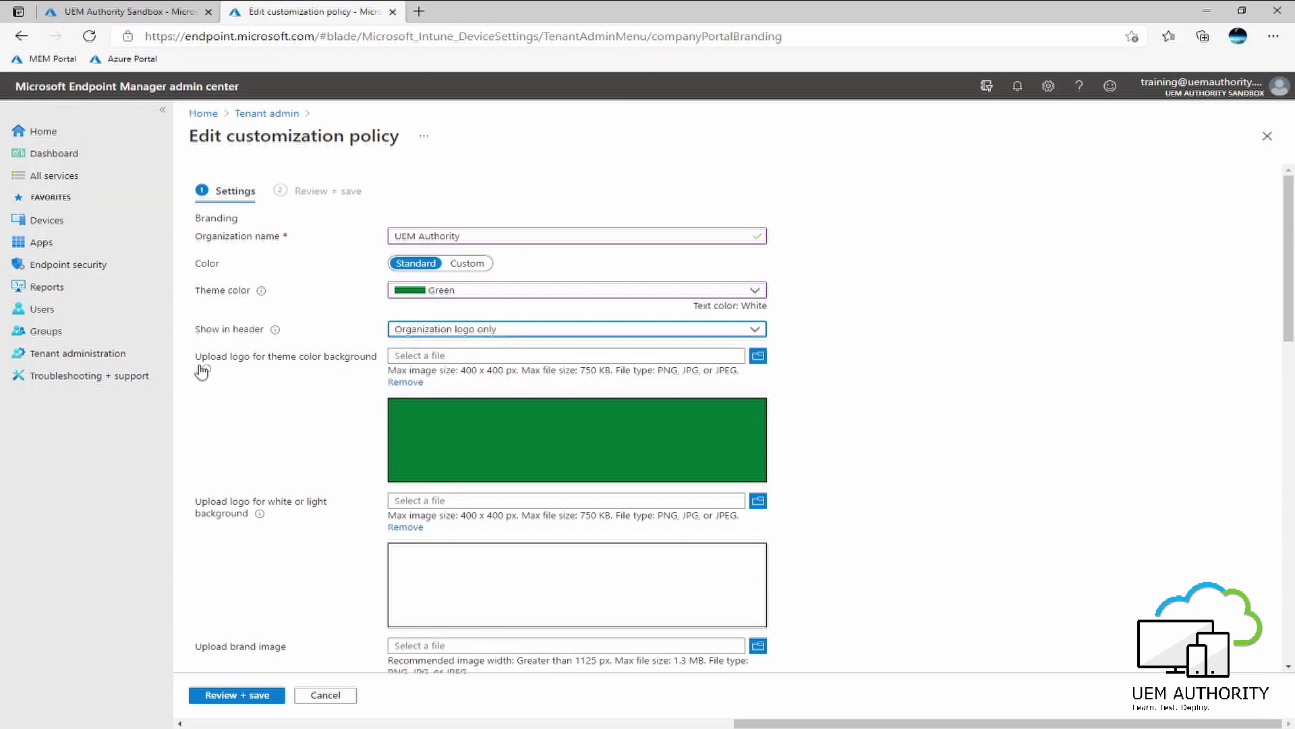
pyautogui.moveTo(207, 369)
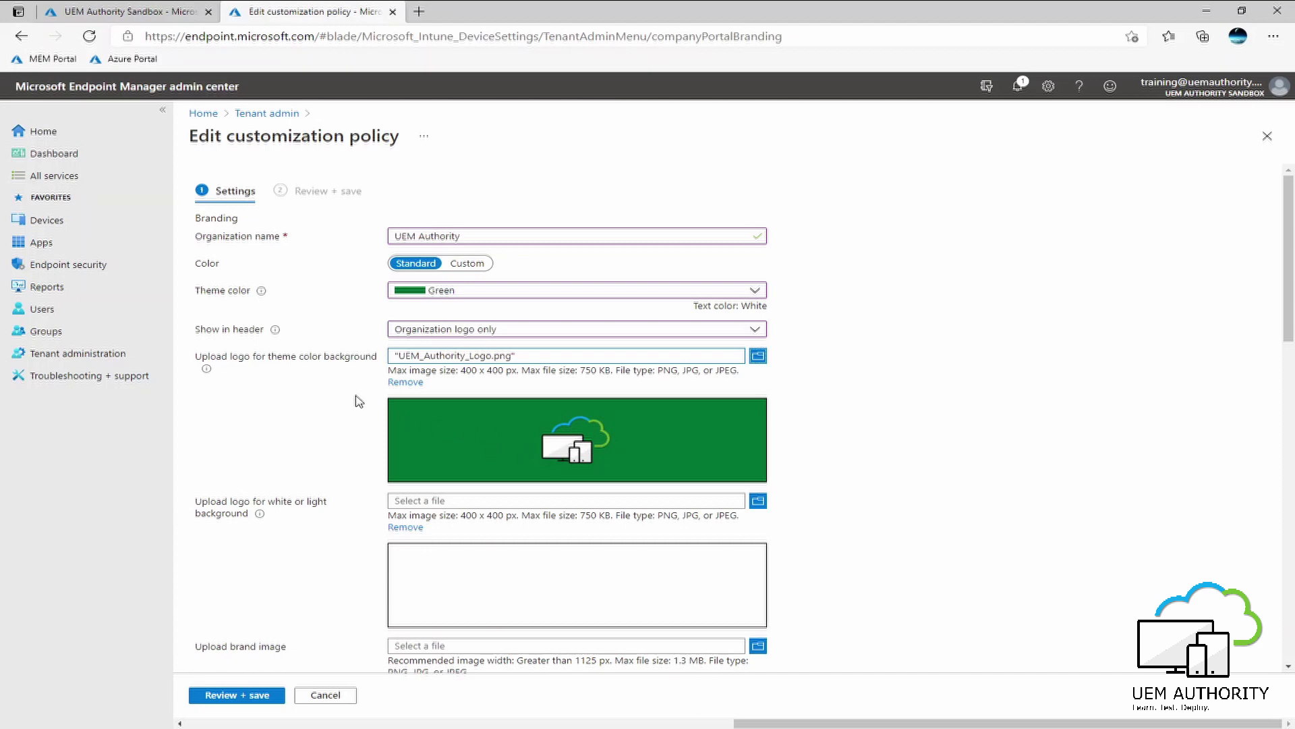
# Scroll to the white or light background logo upload and add UEM_Authority_Logo.png there
pyautogui.scroll(-2, 358, 415)
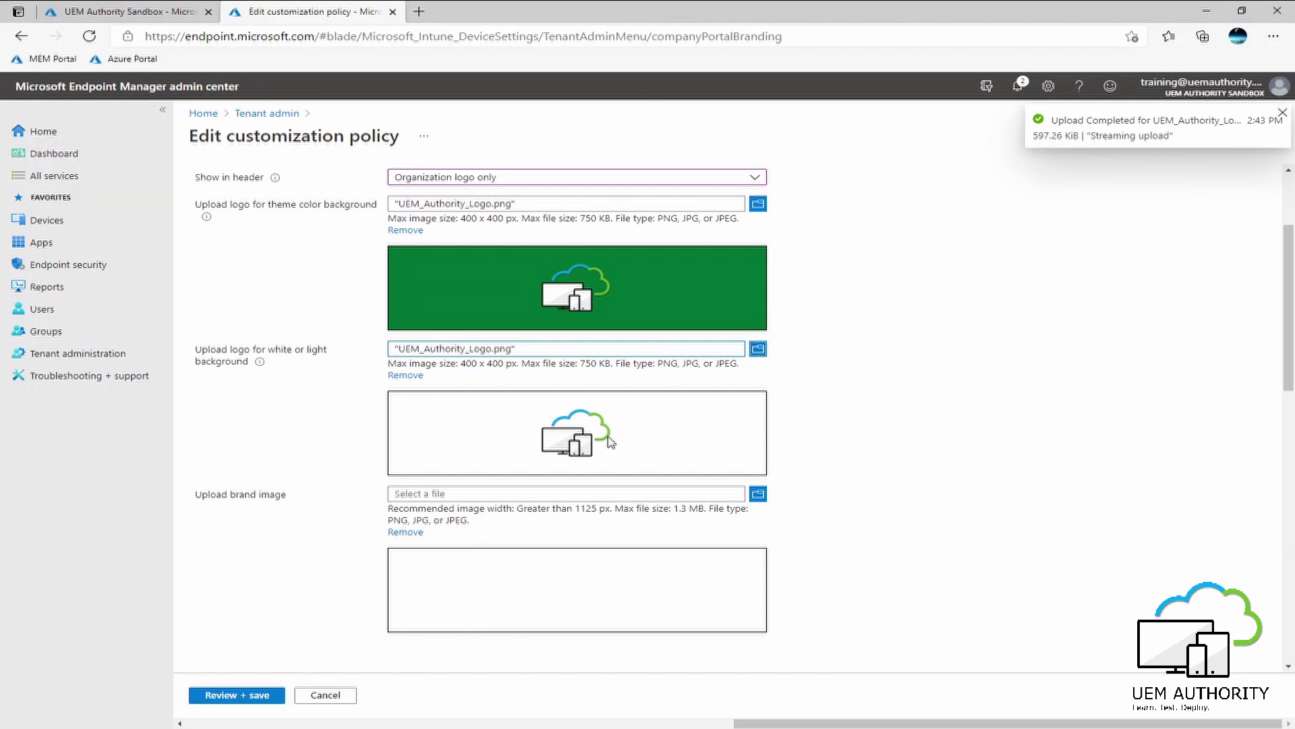
# Scroll down to 'Upload brand image' and add UEM_Authority_Logo.png as the brand image
pyautogui.scroll(-2, 378, 446)
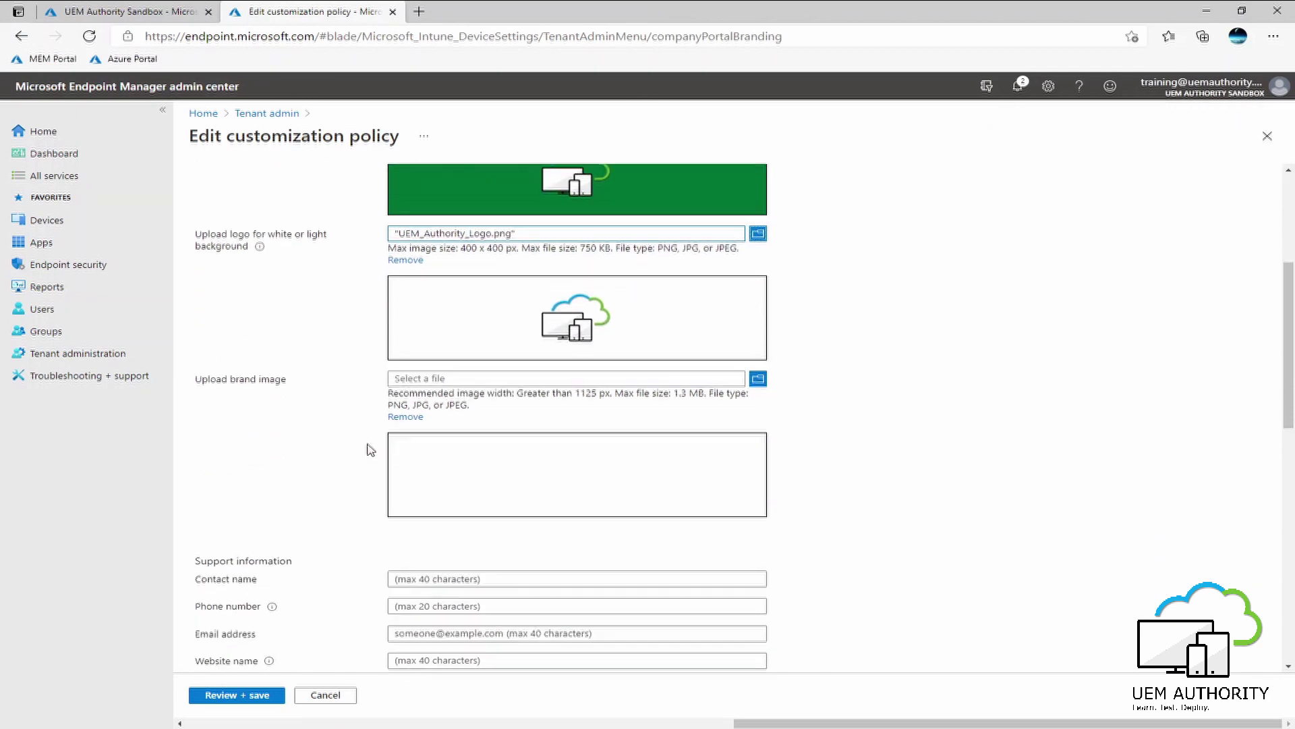
pyautogui.scroll(-1, 370, 449)
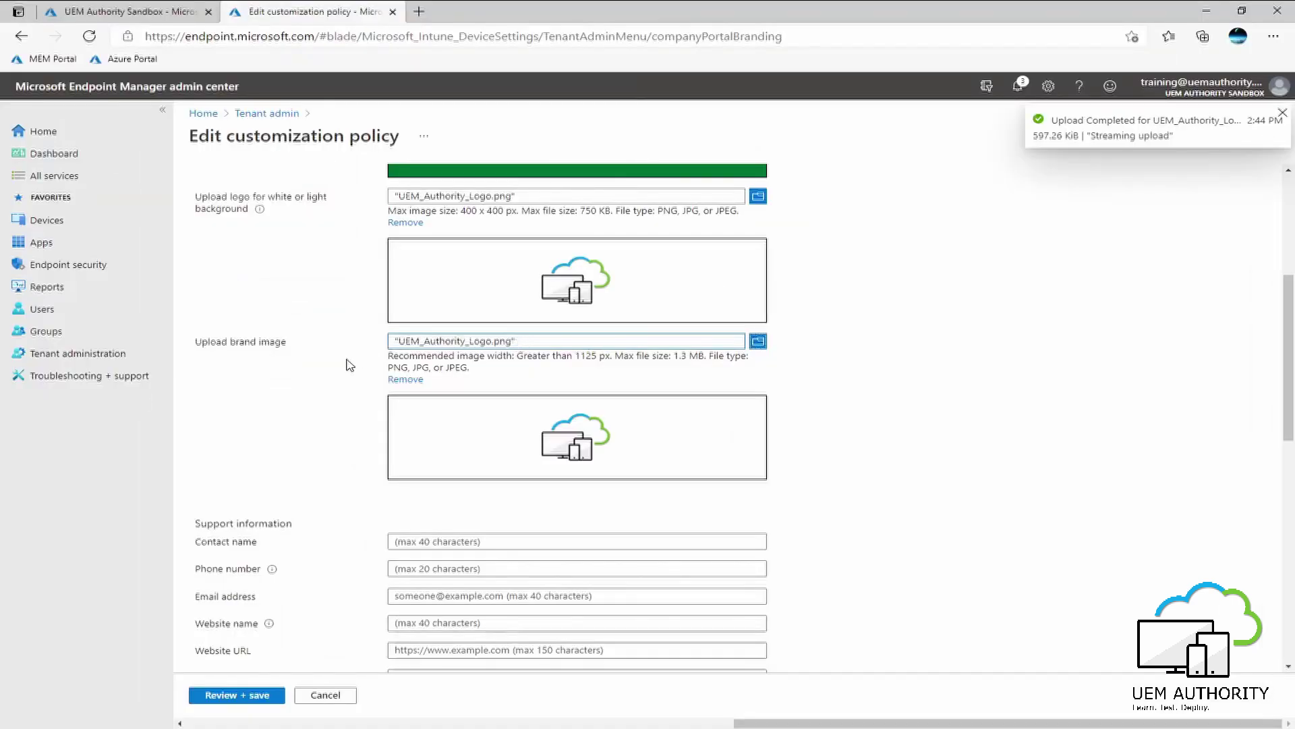
pyautogui.scroll(-3, 331, 382)
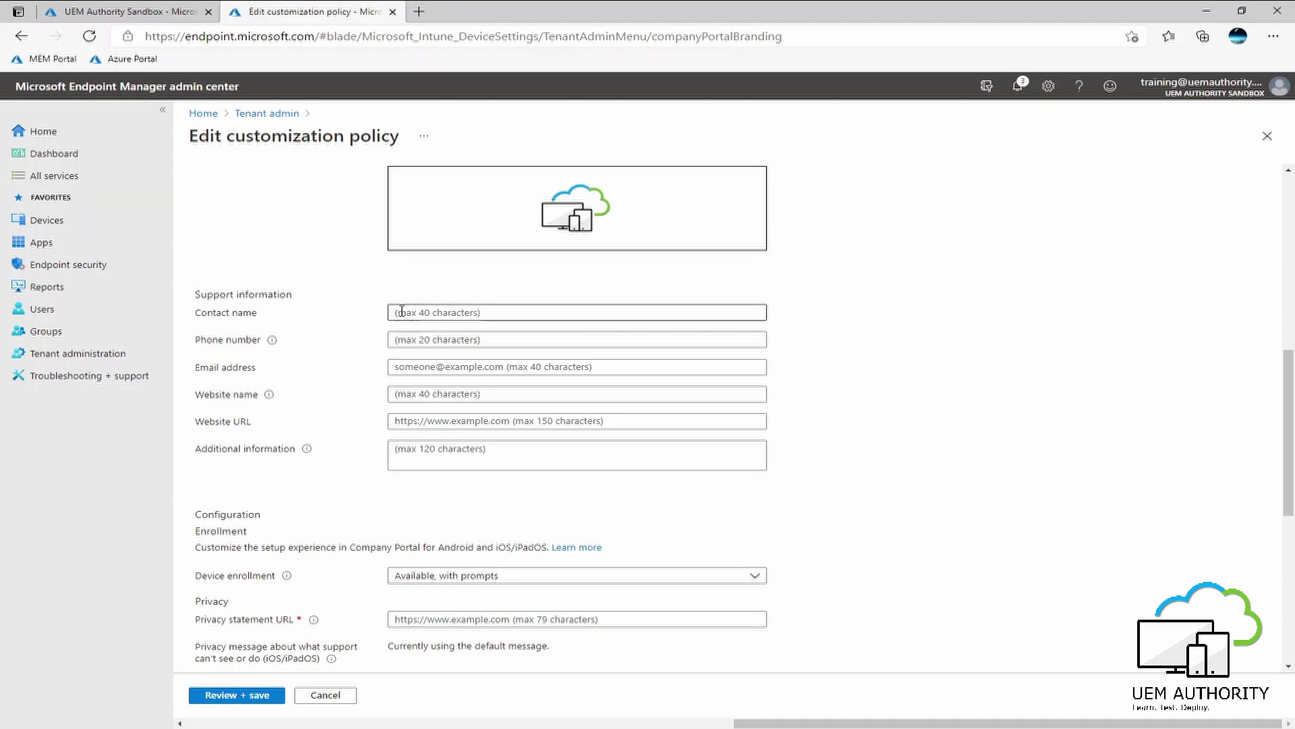
# Enter support contact name 'Training UEM Authority', a support phone number and a no-reply email address
pyautogui.click(433, 311)
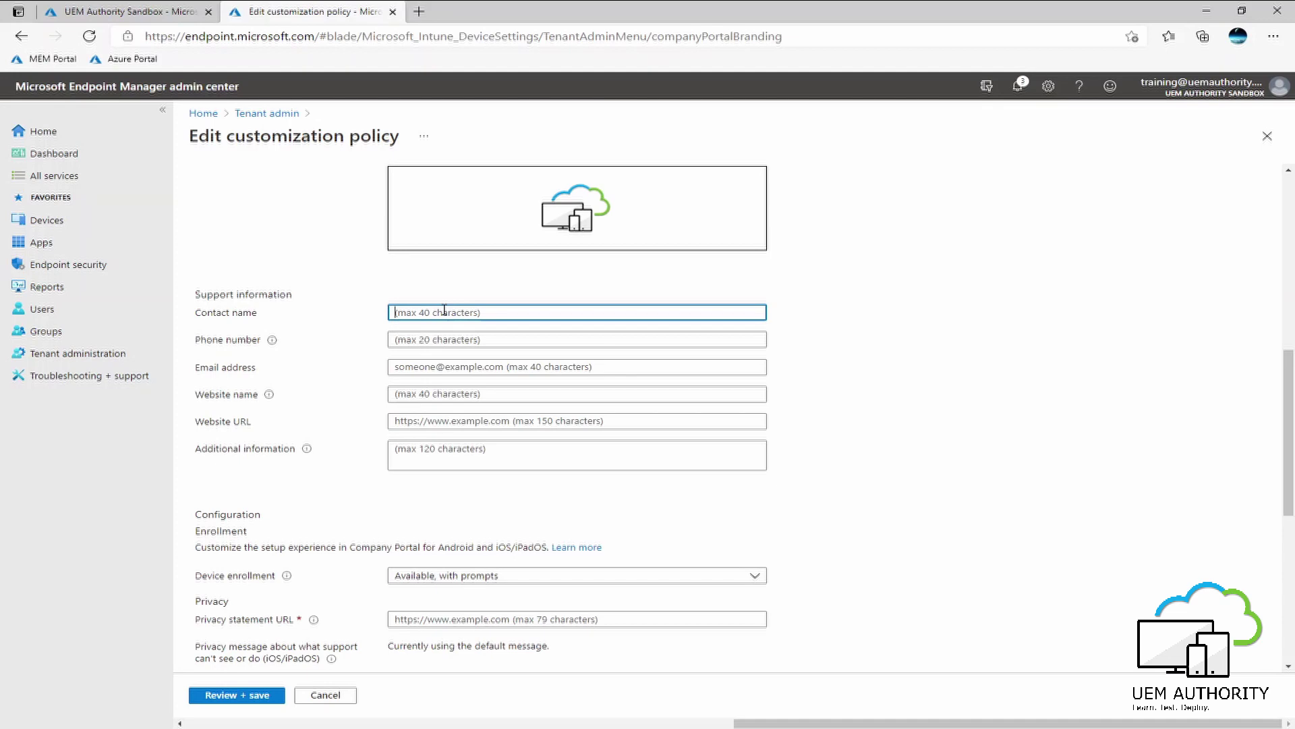
pyautogui.write('Training UEM Authroity')
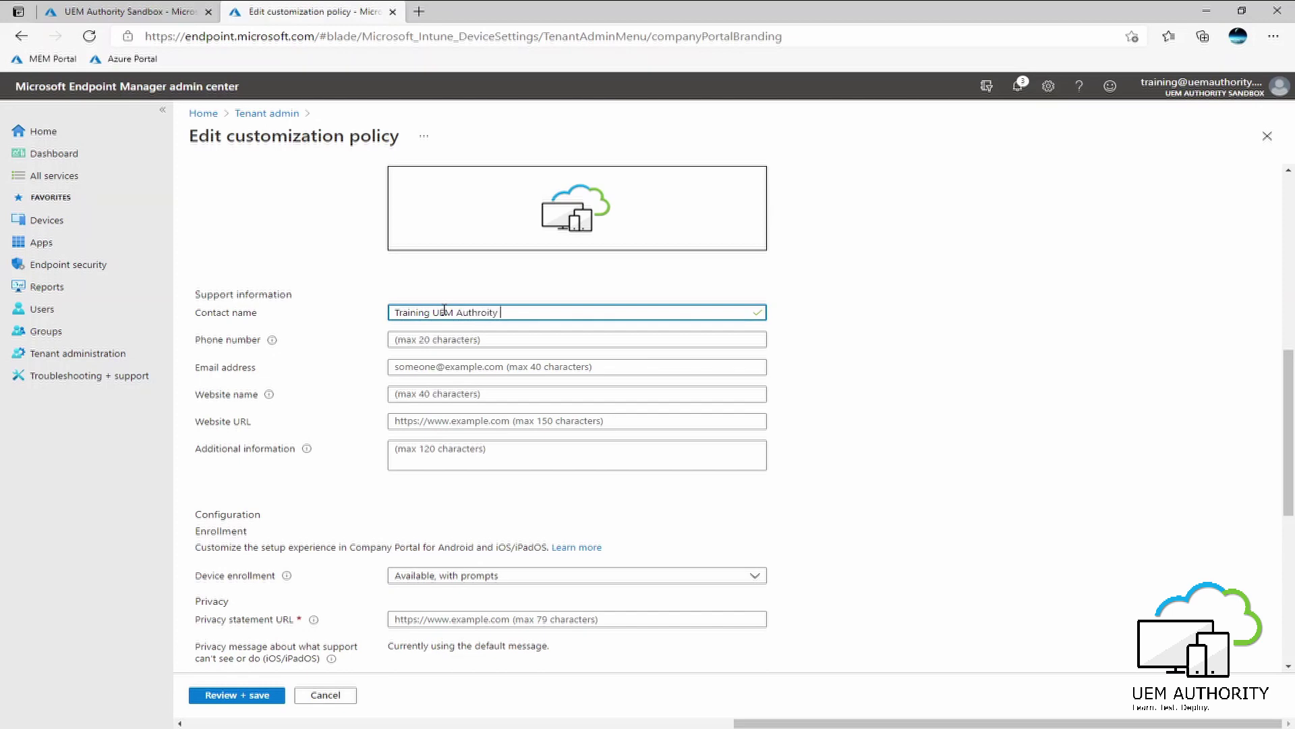
pyautogui.press('BackSpace')
pyautogui.press('BackSpace')
pyautogui.press('BackSpace')
pyautogui.press('BackSpace')
pyautogui.press('BackSpace')
pyautogui.press('BackSpace')
pyautogui.write('ority')
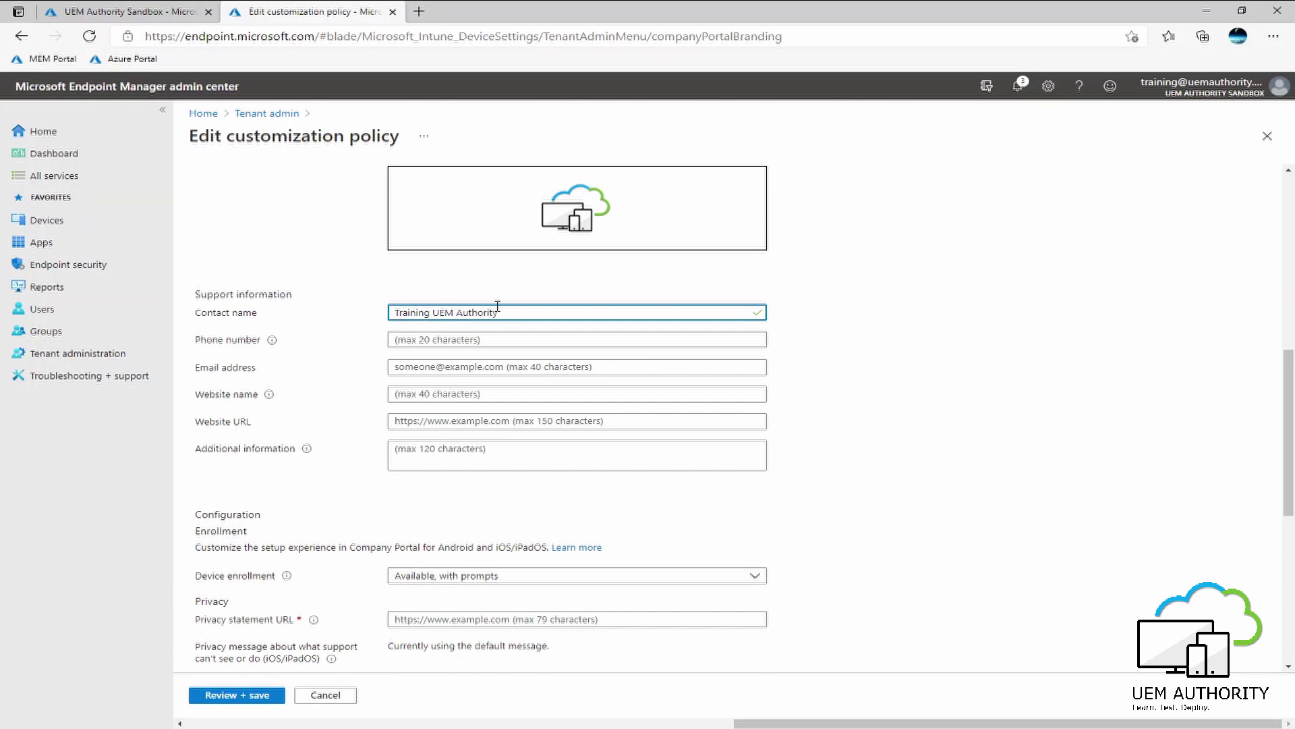
pyautogui.click(449, 339)
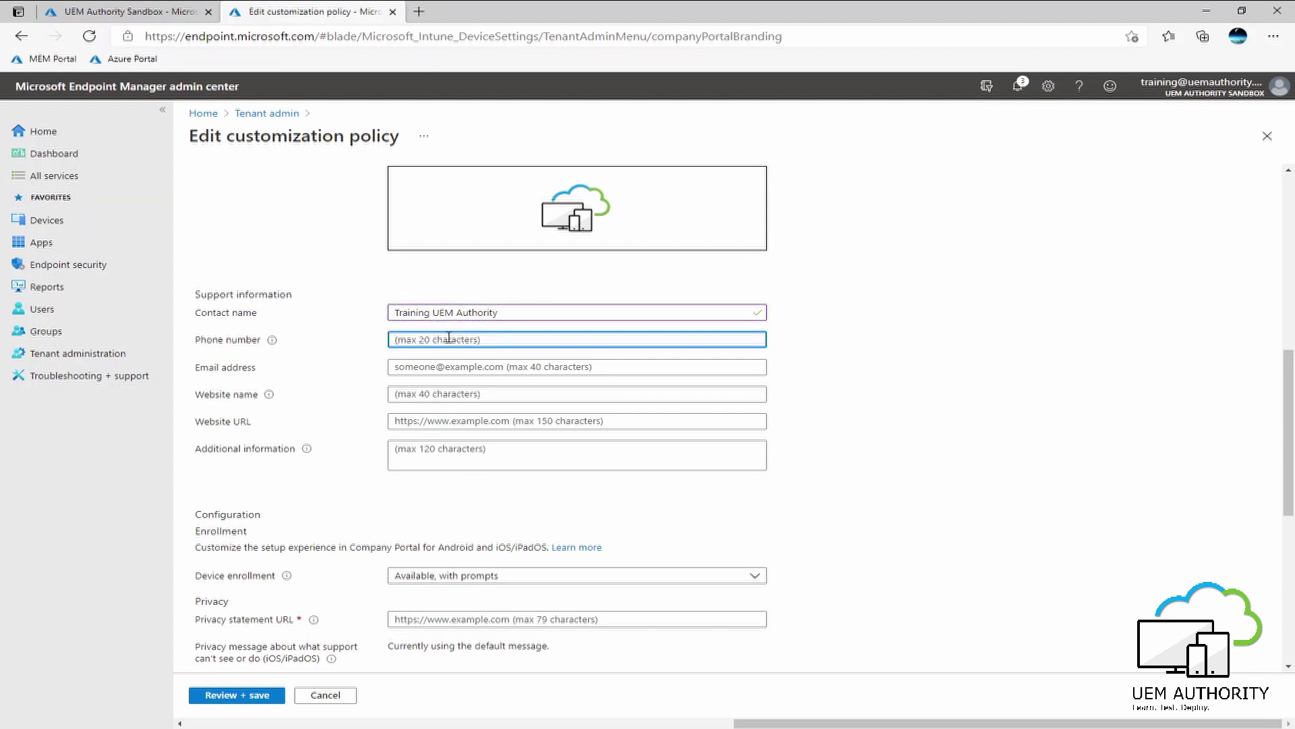
pyautogui.write('00000000')
pyautogui.click(433, 370)
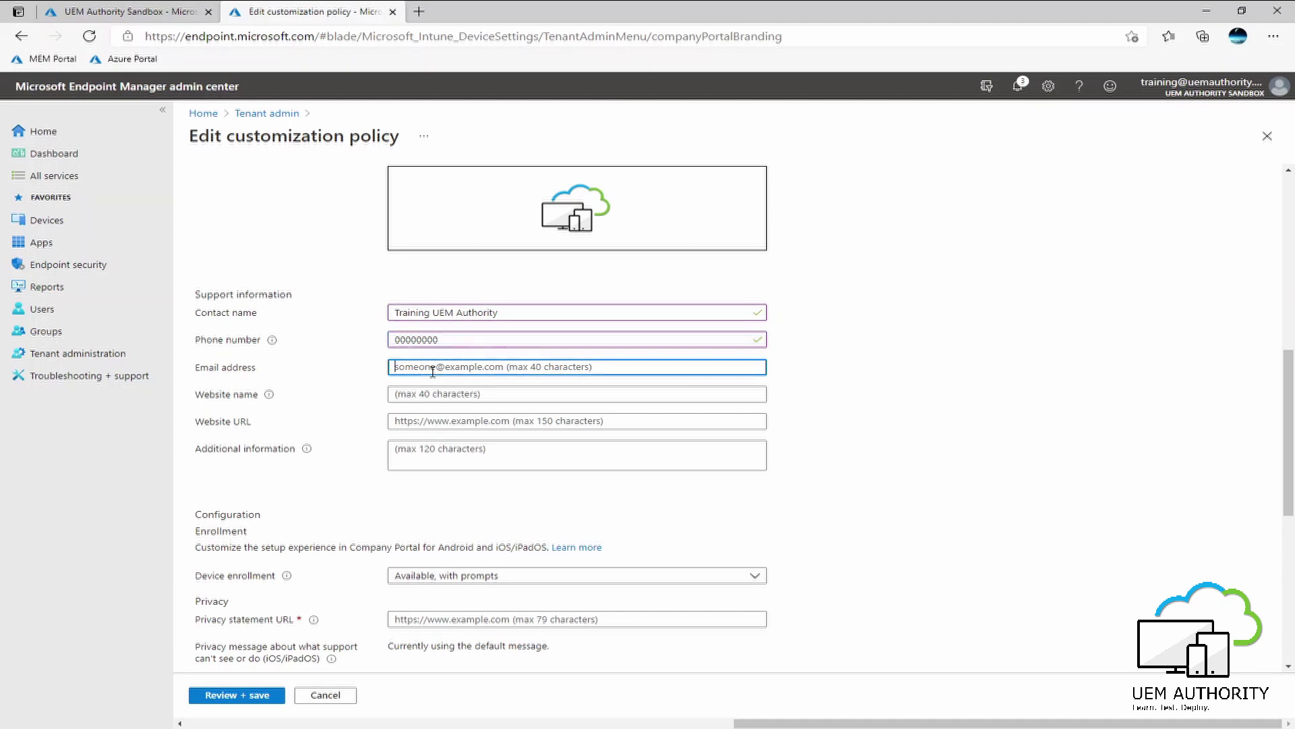
pyautogui.write('no')
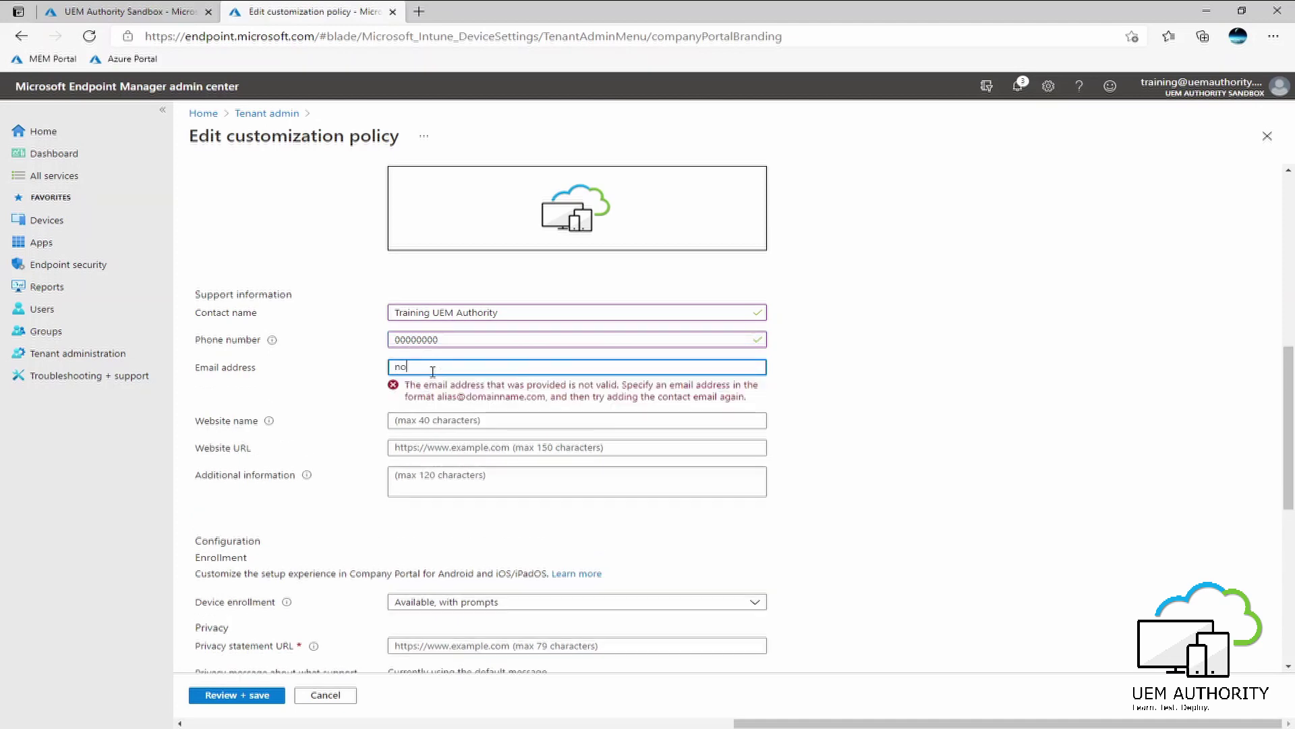
pyautogui.write('reply@noreply .com')
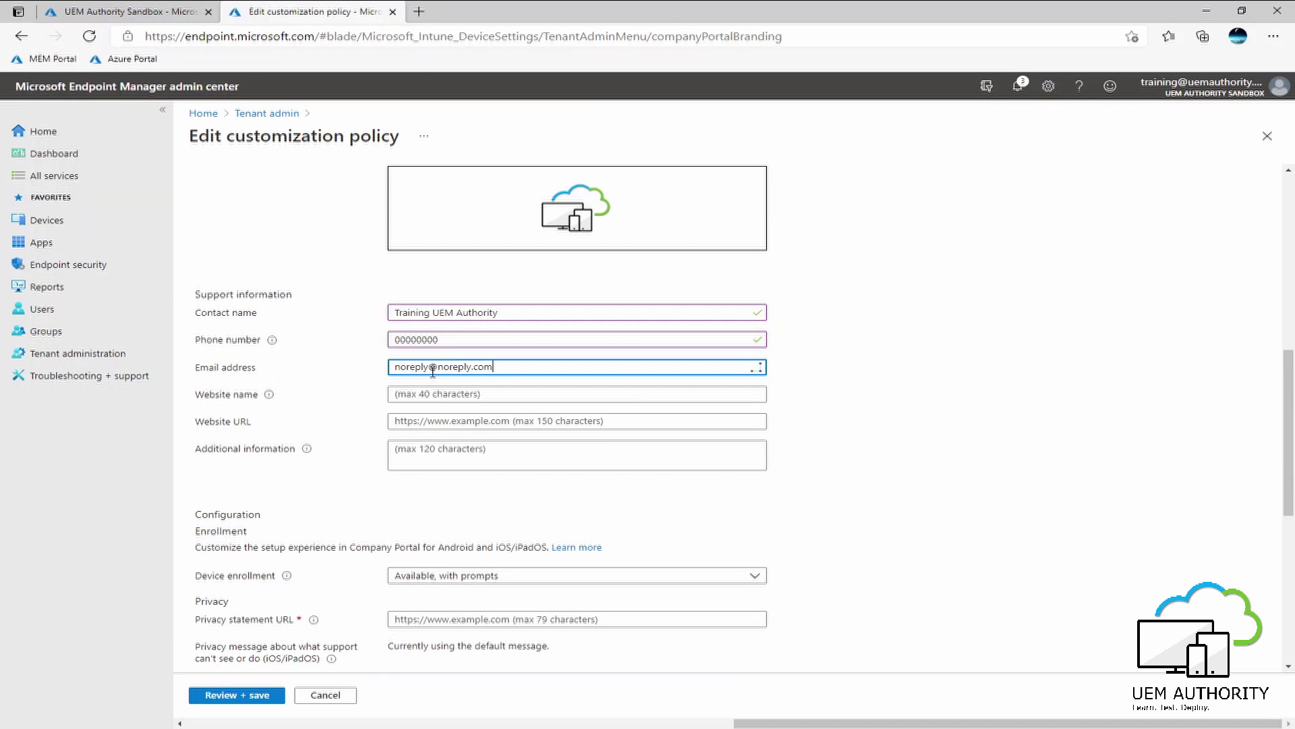
pyautogui.click(418, 393)
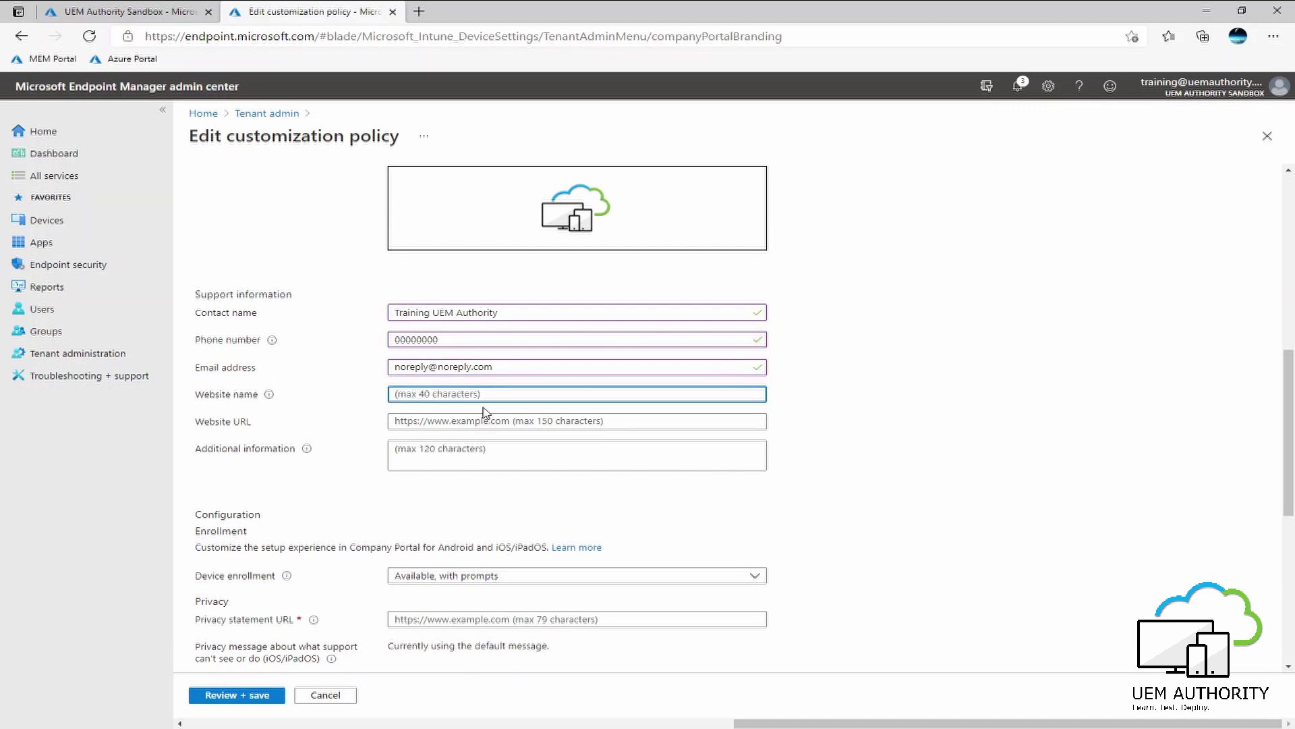
pyautogui.write('uemauthority.com')
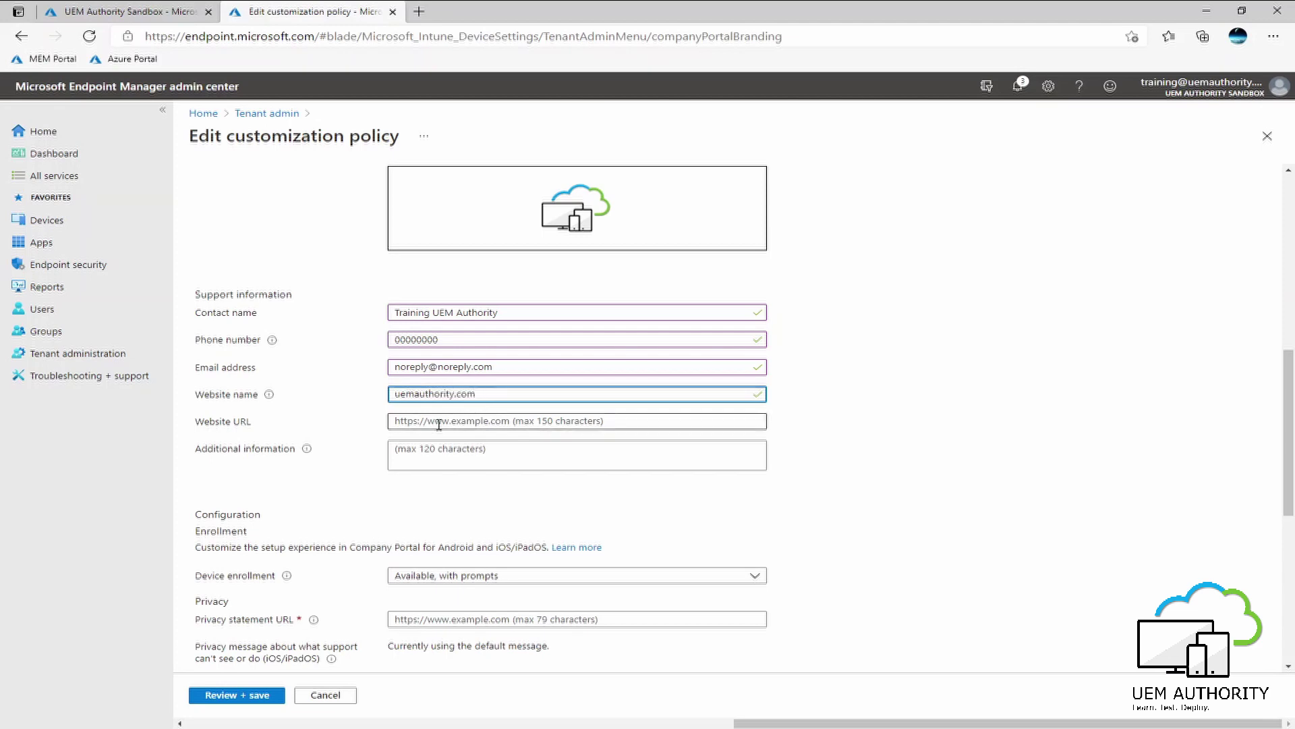
pyautogui.moveTo(488, 394); pyautogui.dragTo(411, 398)
pyautogui.hotkey('ctrl', 'c')
pyautogui.click(417, 420)
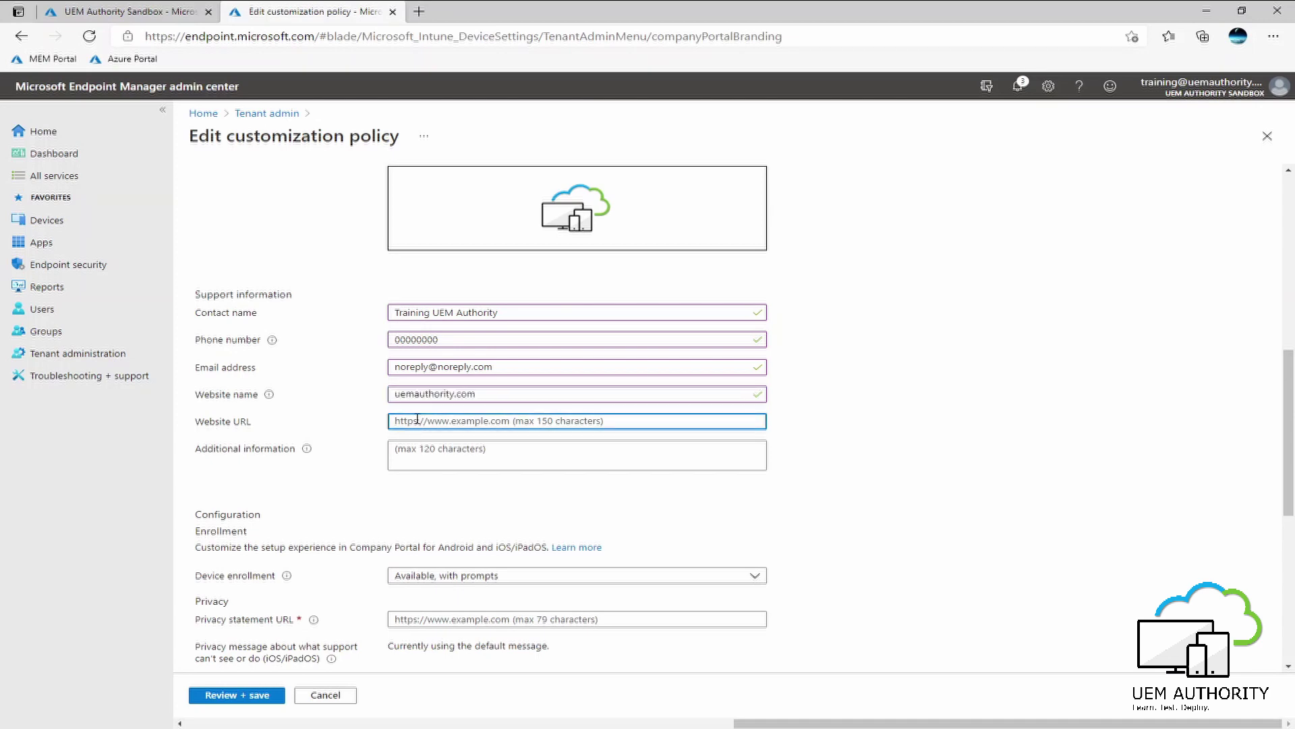
pyautogui.hotkey('ctrl', 'v')
pyautogui.moveTo(480, 397); pyautogui.dragTo(382, 400)
pyautogui.press('BackSpace')
pyautogui.write('UEM')
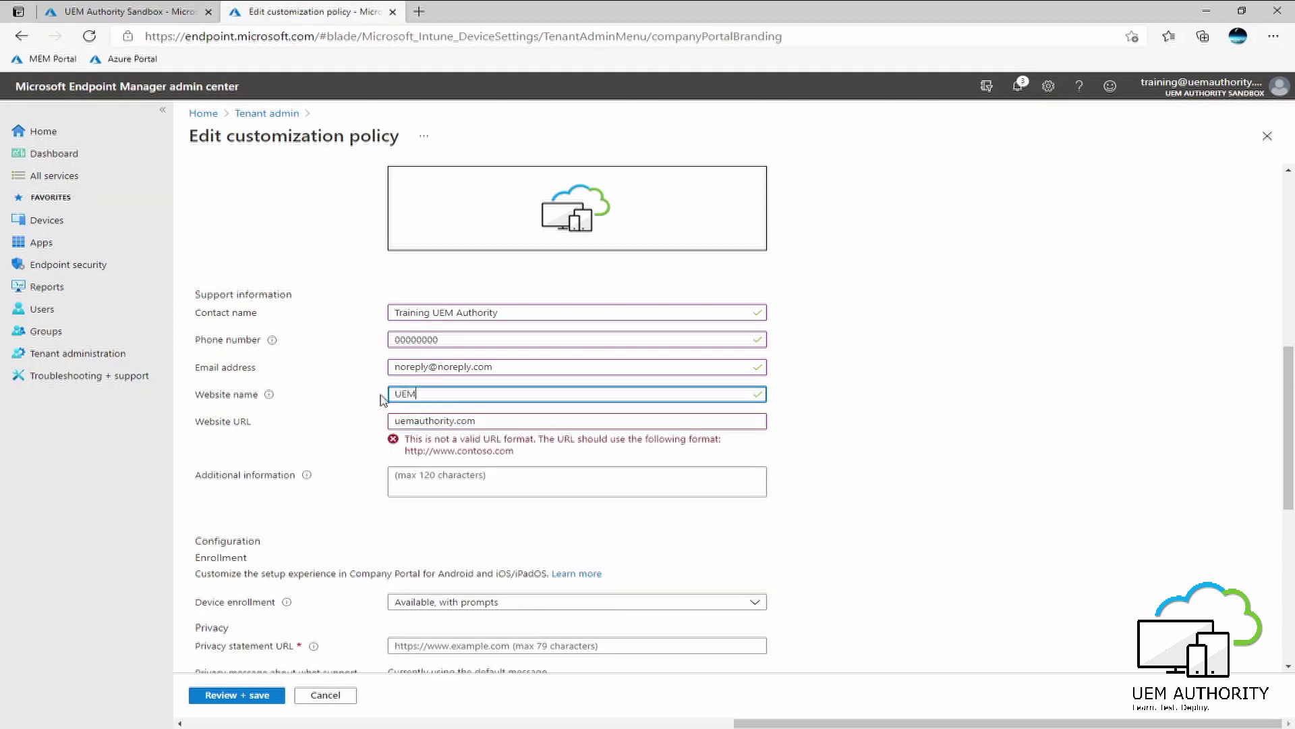
pyautogui.write(' Authority')
pyautogui.click(396, 420)
pyautogui.write('httP')
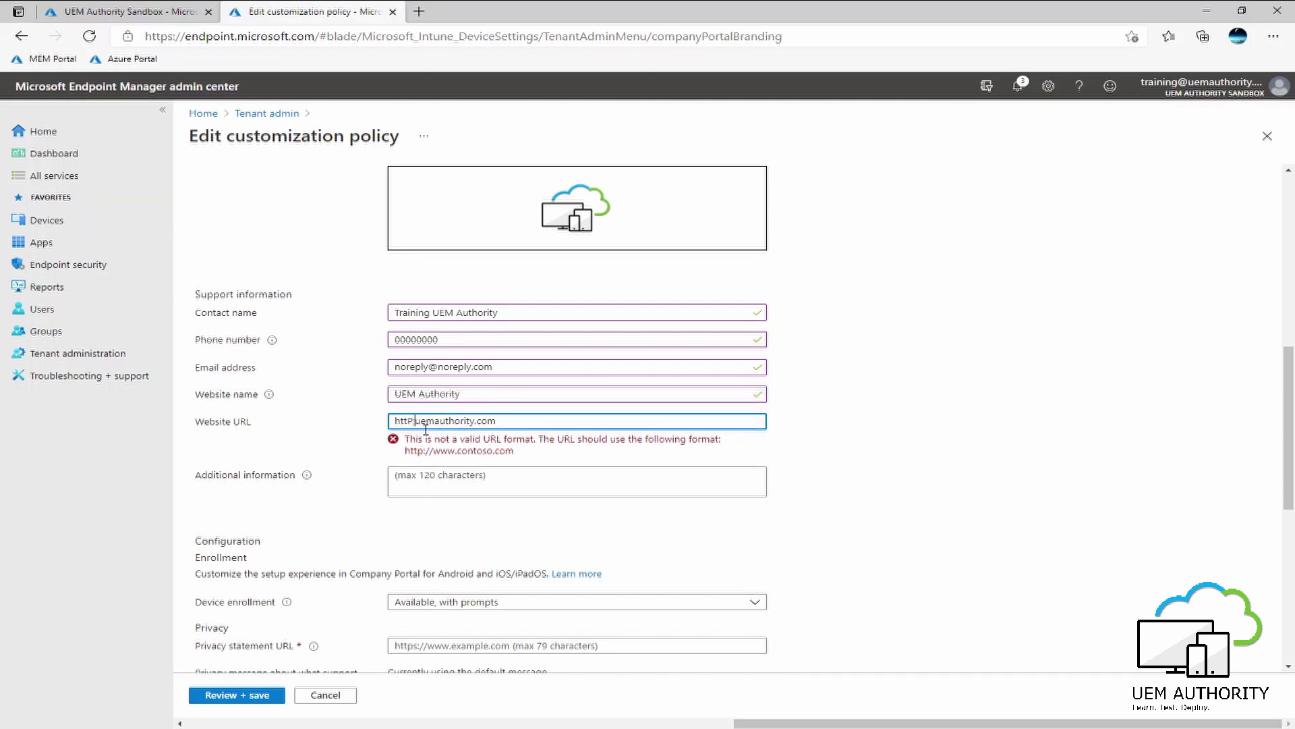
pyautogui.press('BackSpace')
pyautogui.press('BackSpace')
pyautogui.write('p://')
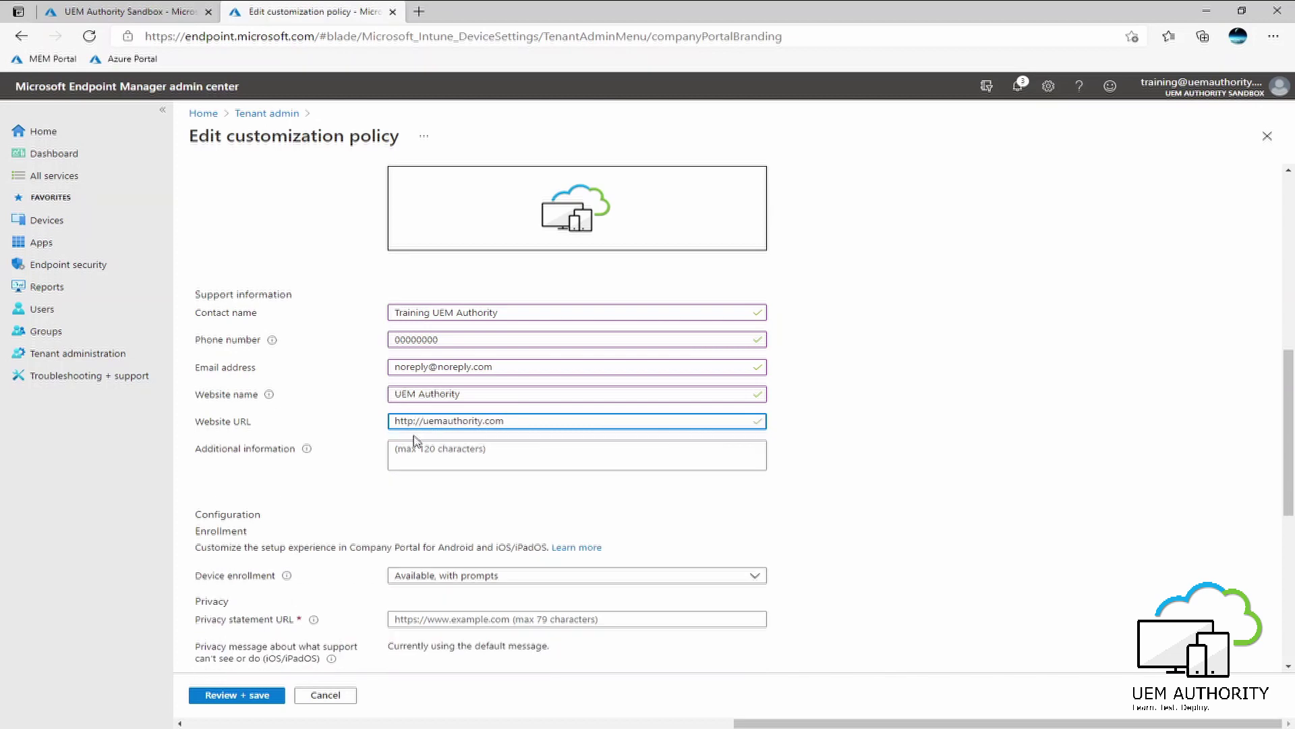
pyautogui.click(414, 420)
pyautogui.press('BackSpace')
pyautogui.write('s')
pyautogui.write(':')
pyautogui.scroll(-2, 357, 438)
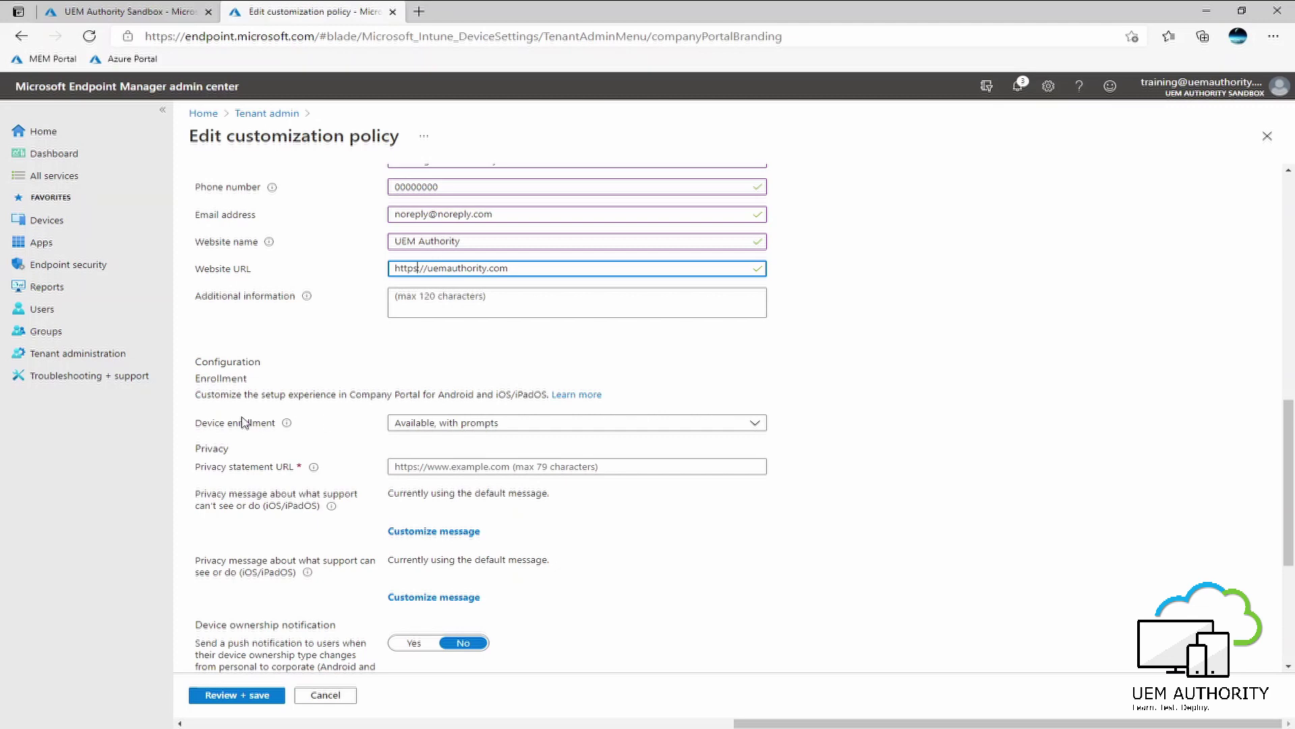
pyautogui.click(545, 429)
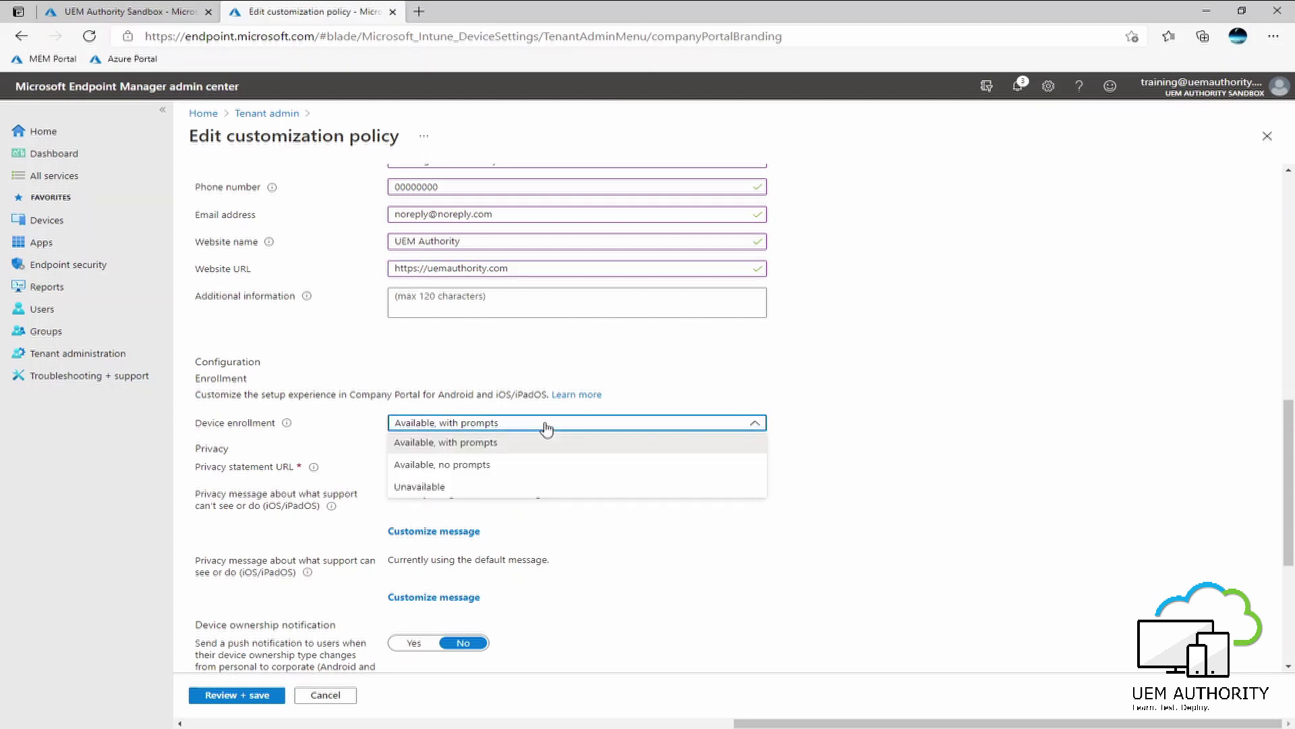
pyautogui.click(463, 443)
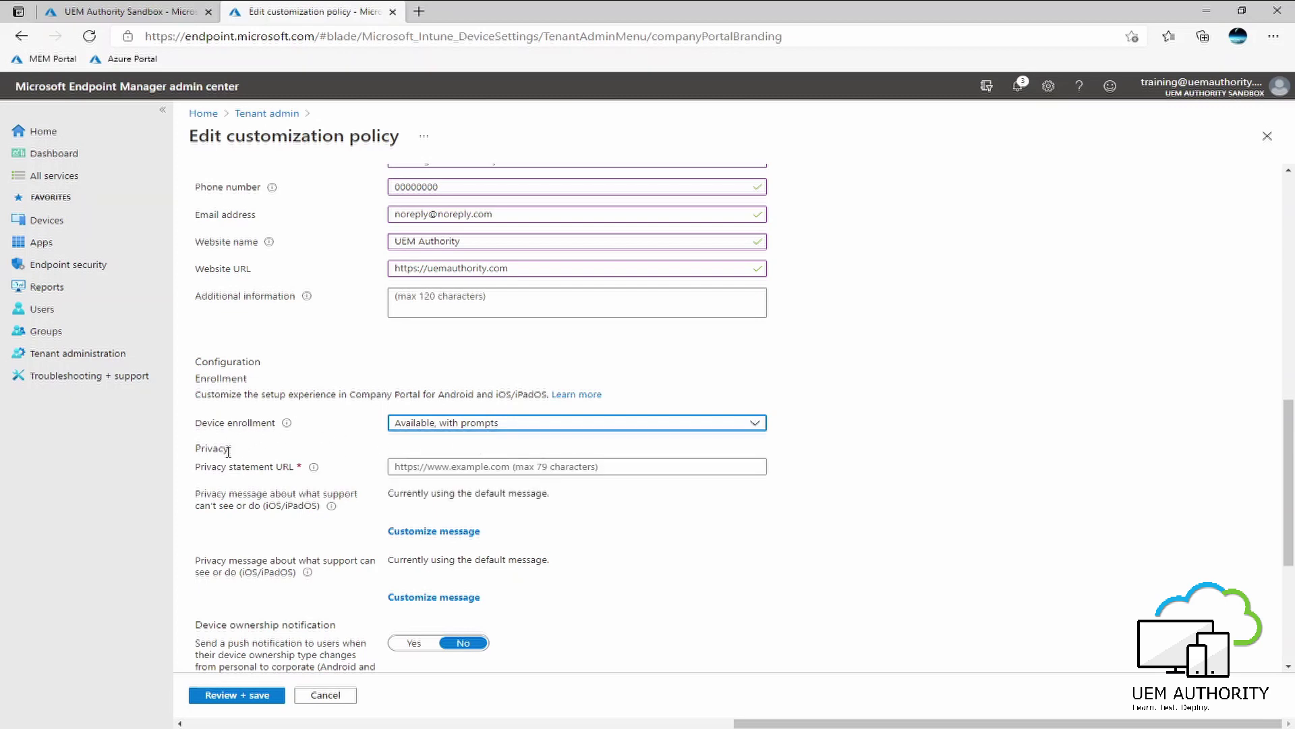
pyautogui.click(426, 467)
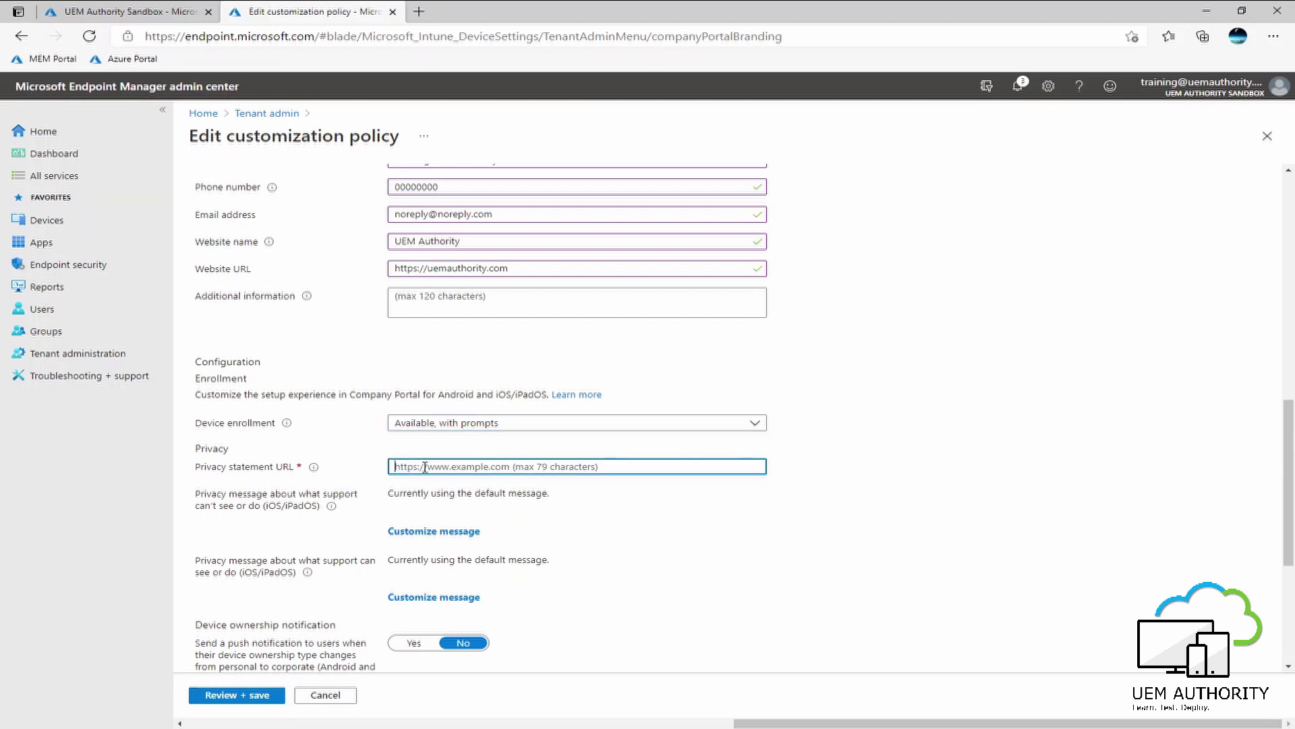
pyautogui.write('p:')
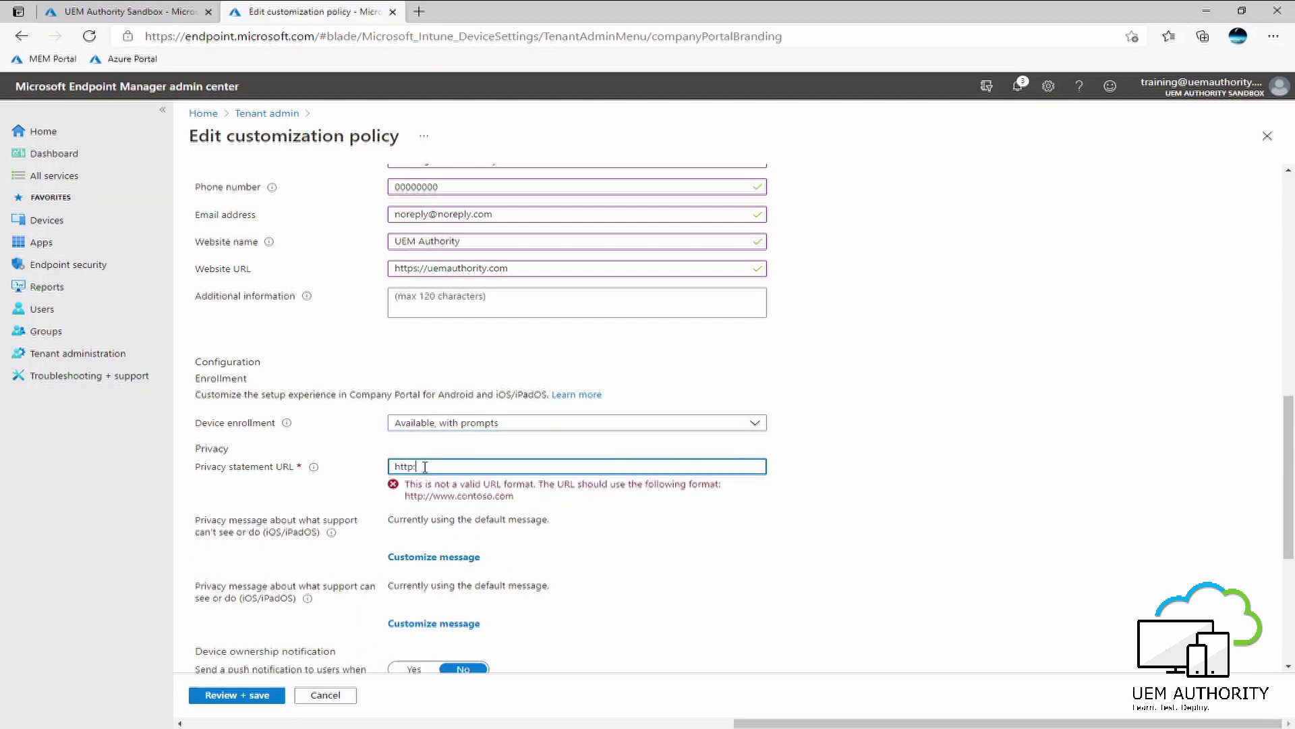
pyautogui.write('//uemauthority')
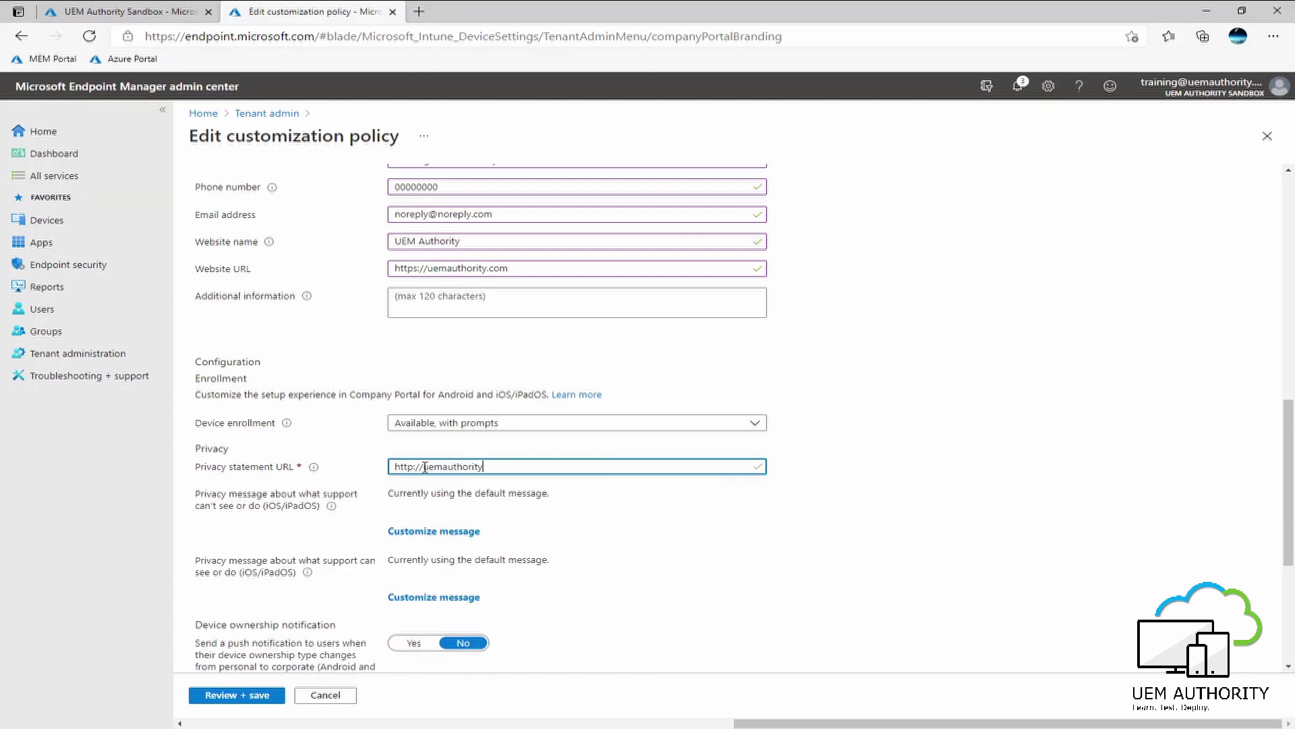
pyautogui.write('.com')
pyautogui.click(628, 515)
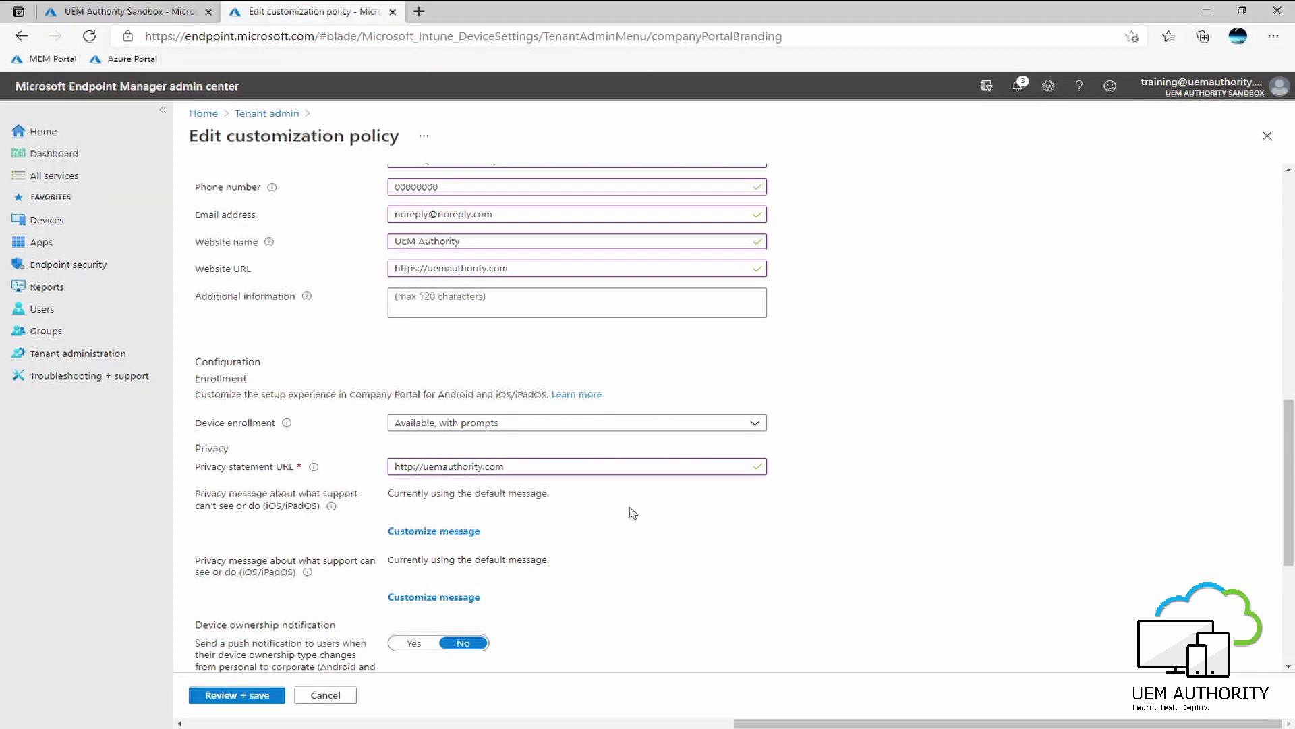
pyautogui.moveTo(301, 472)
pyautogui.scroll(-1, 643, 523)
pyautogui.scroll(-1, 637, 520)
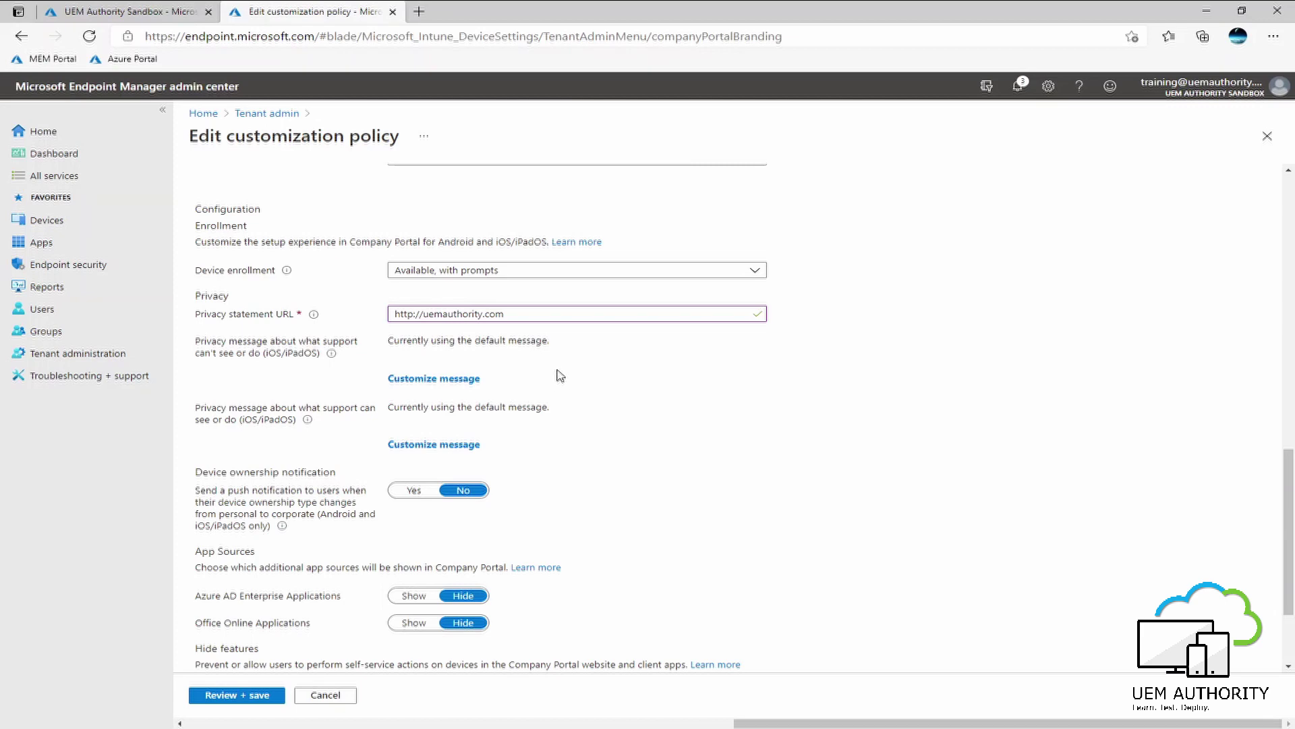
pyautogui.scroll(-2, 560, 376)
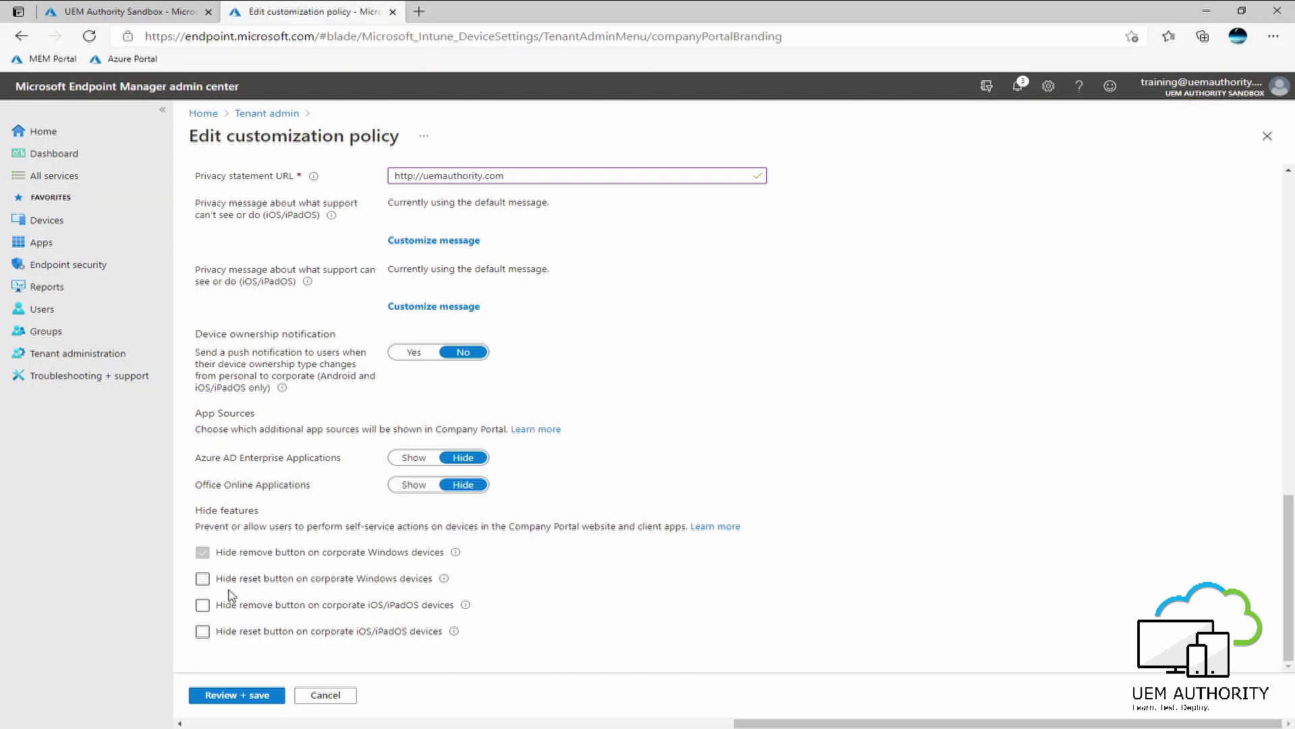
# Check 'Hide remove button' and 'Hide reset button' for corporate iOS/iPadOS devices, leaving Windows unchanged
pyautogui.click(292, 587)
pyautogui.click(201, 581)
pyautogui.click(226, 609)
pyautogui.click(226, 611)
pyautogui.click(236, 616)
pyautogui.click(202, 633)
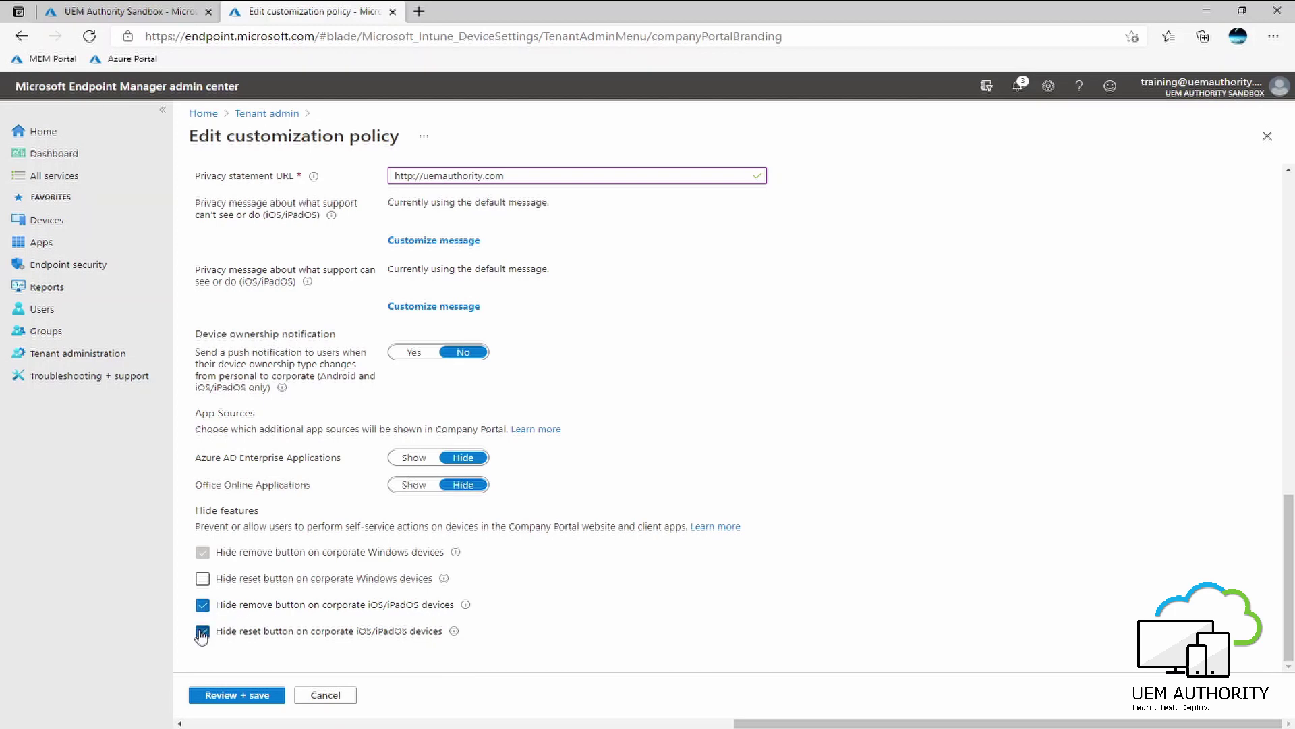
# Review the customization summary and save the policy
pyautogui.click(225, 696)
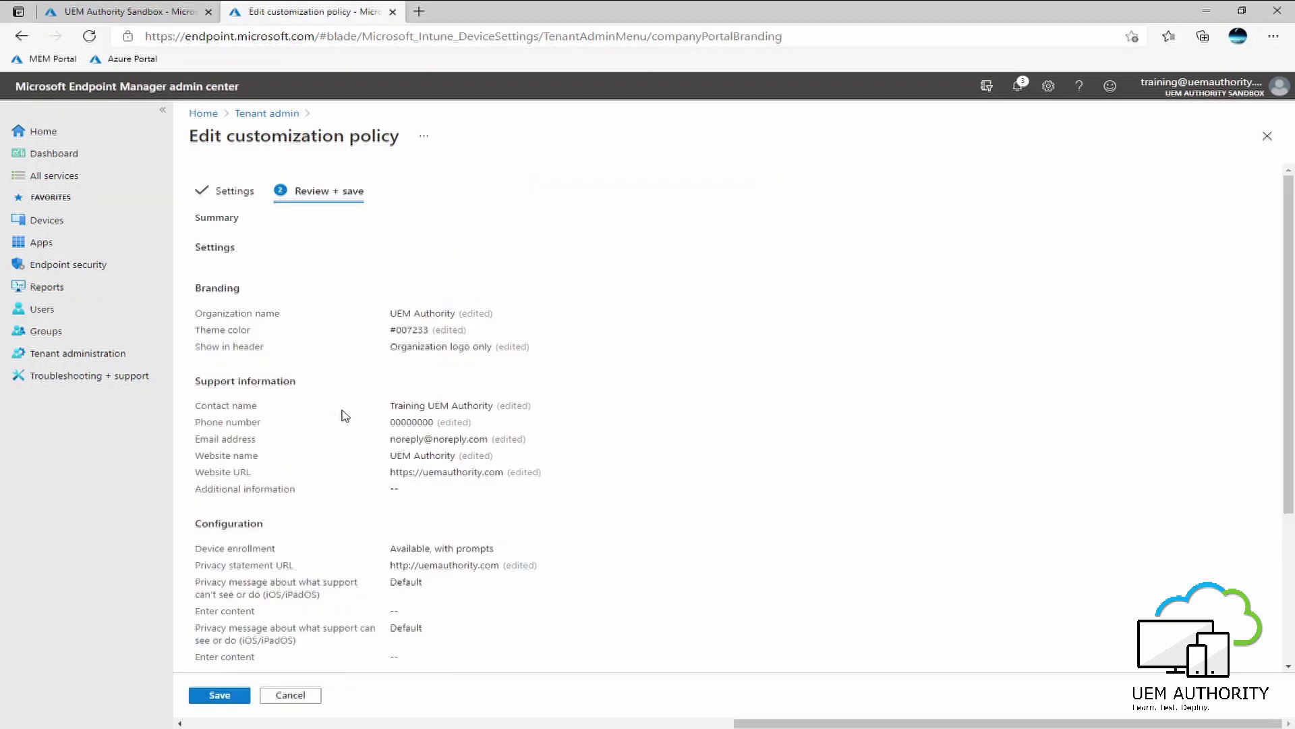
pyautogui.scroll(-4, 327, 364)
pyautogui.scroll(2, 380, 490)
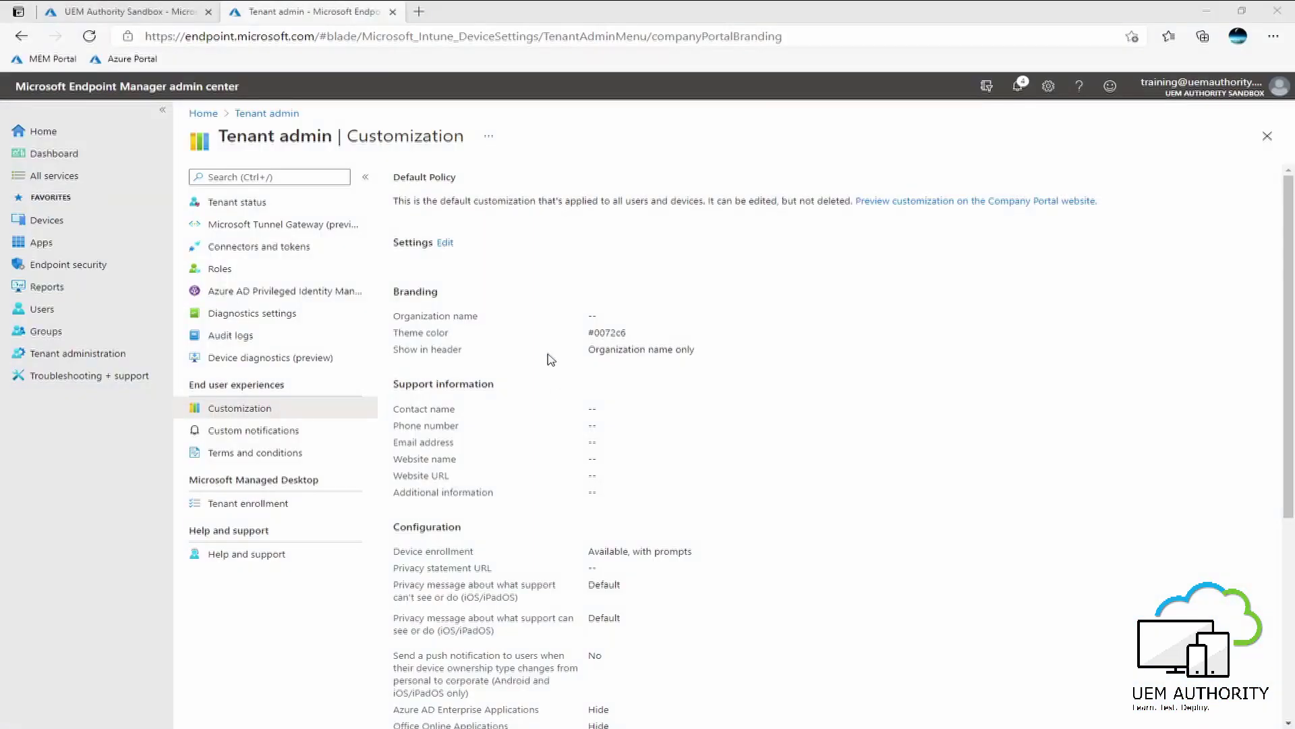
# Navigate to Tenant administration > Terms and conditions
pyautogui.click(66, 358)
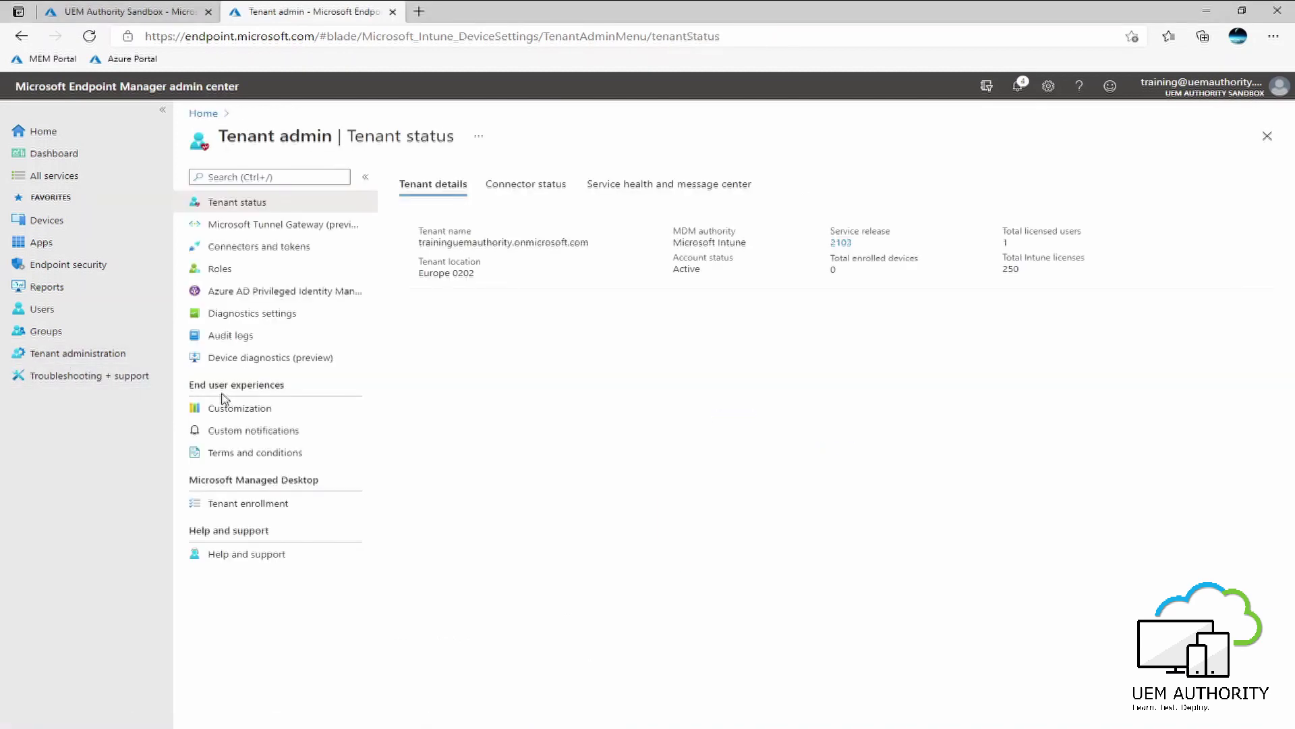
pyautogui.click(246, 458)
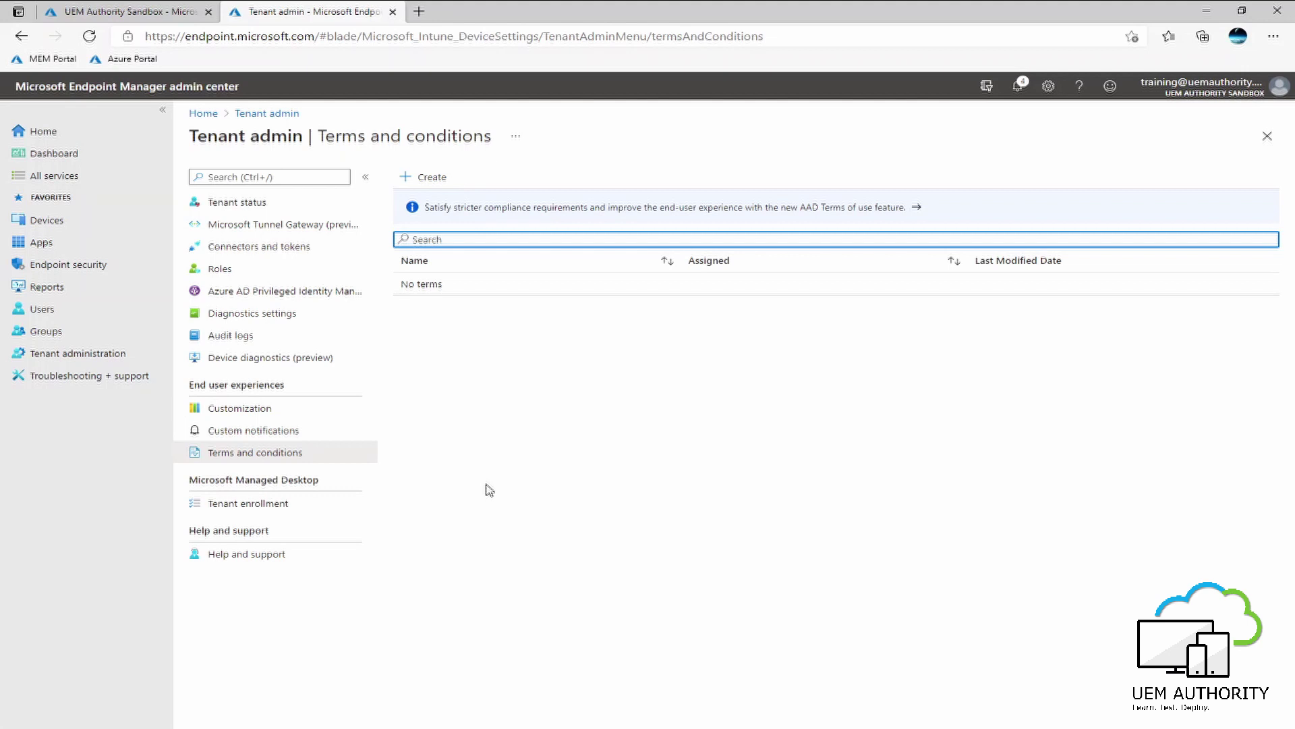
# Create 'Terms and Conditions Policy V1.0 - English', describing it as the terms policy for United Kingdom users
pyautogui.click(420, 181)
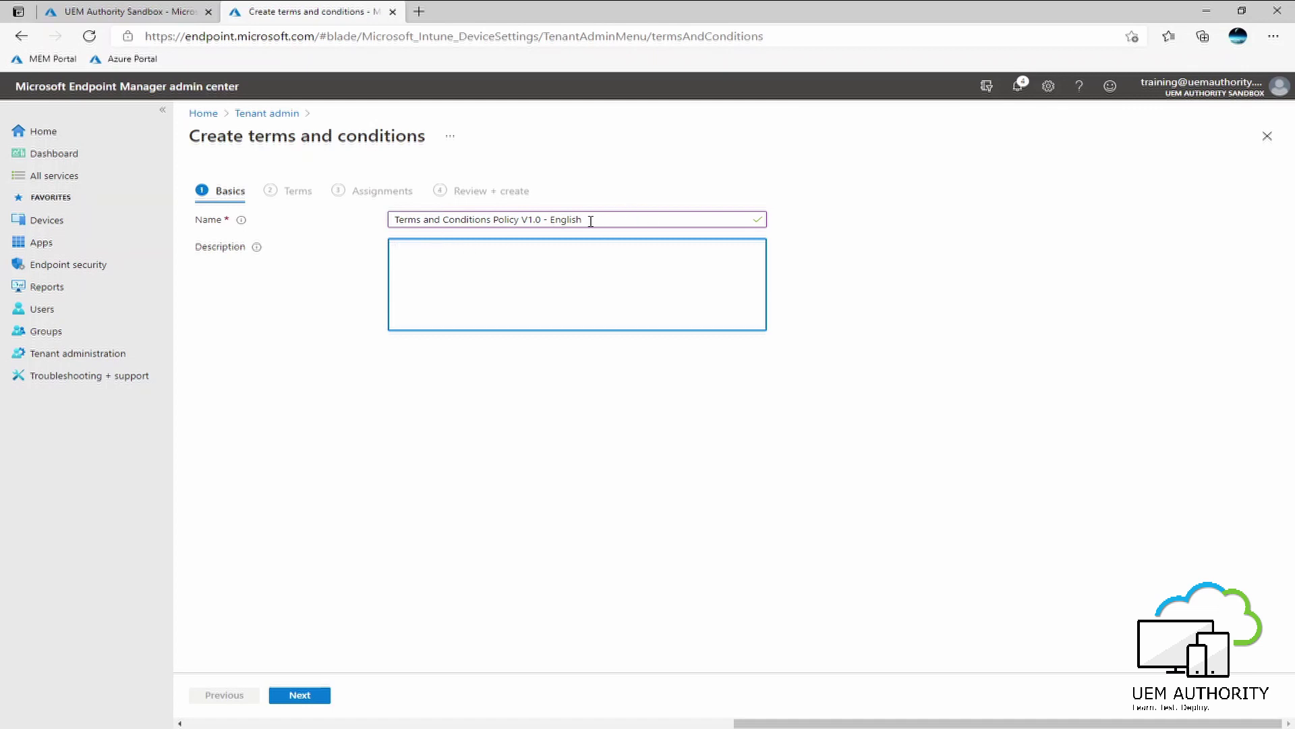
pyautogui.moveTo(594, 219); pyautogui.dragTo(395, 221)
pyautogui.hotkey('ctrl', 'c')
pyautogui.click(451, 272)
pyautogui.hotkey('ctrl', 'v')
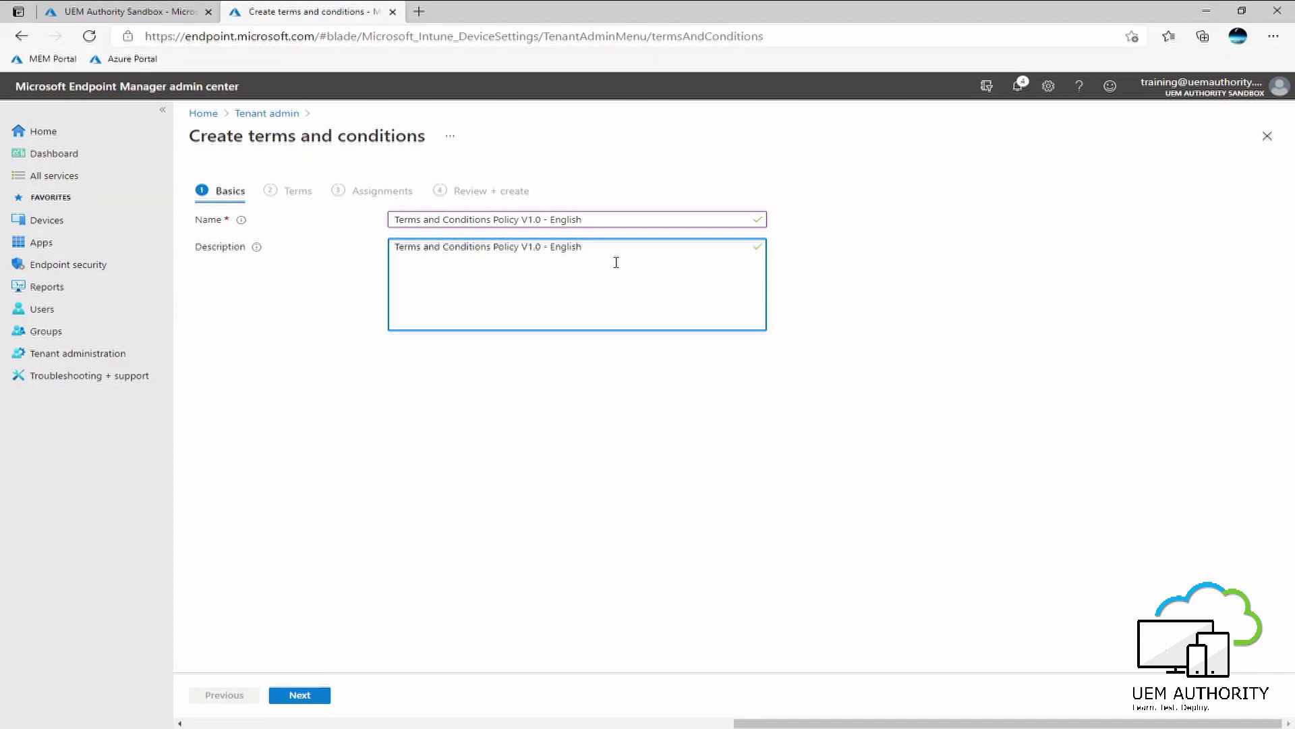
pyautogui.press('Return')
pyautogui.write('Term')
pyautogui.press('BackSpace')
pyautogui.write('ms and Con')
pyautogui.press('BackSpace')
pyautogui.press('BackSpace')
pyautogui.write('onditions policy')
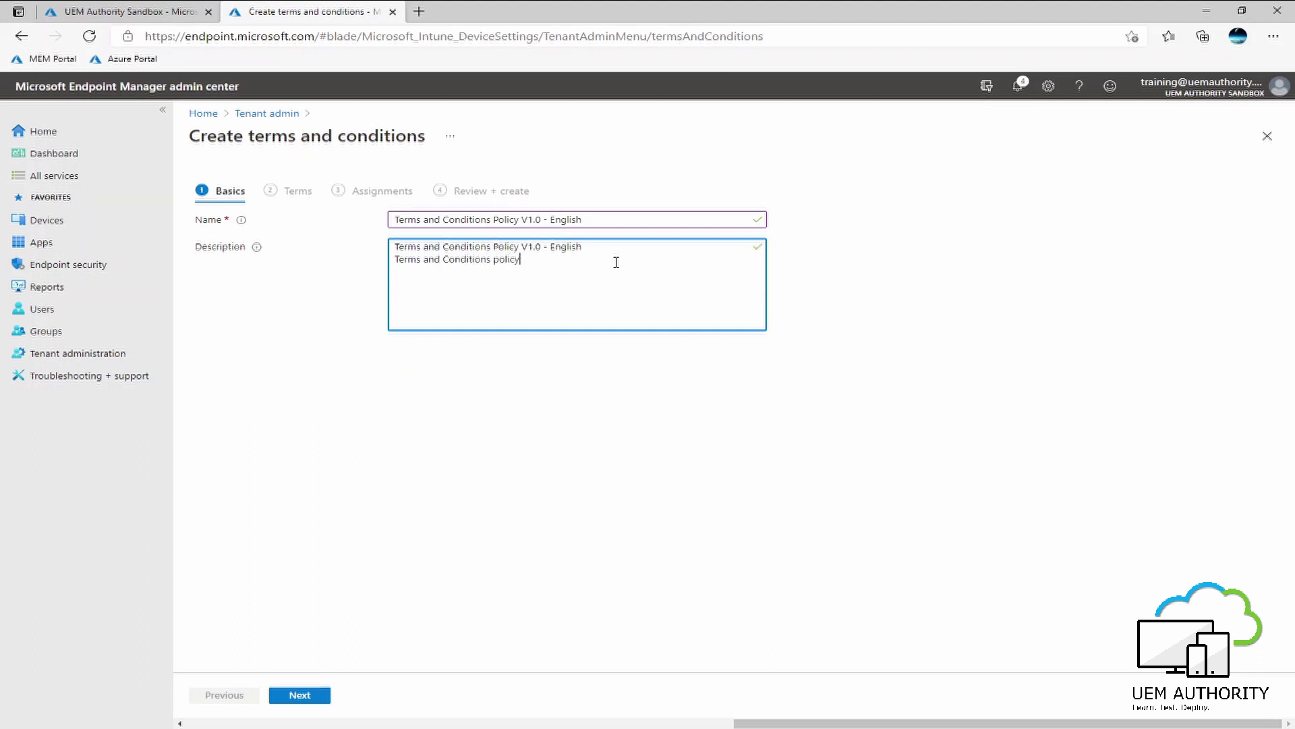
pyautogui.write(' for users with in the United Kingdom.')
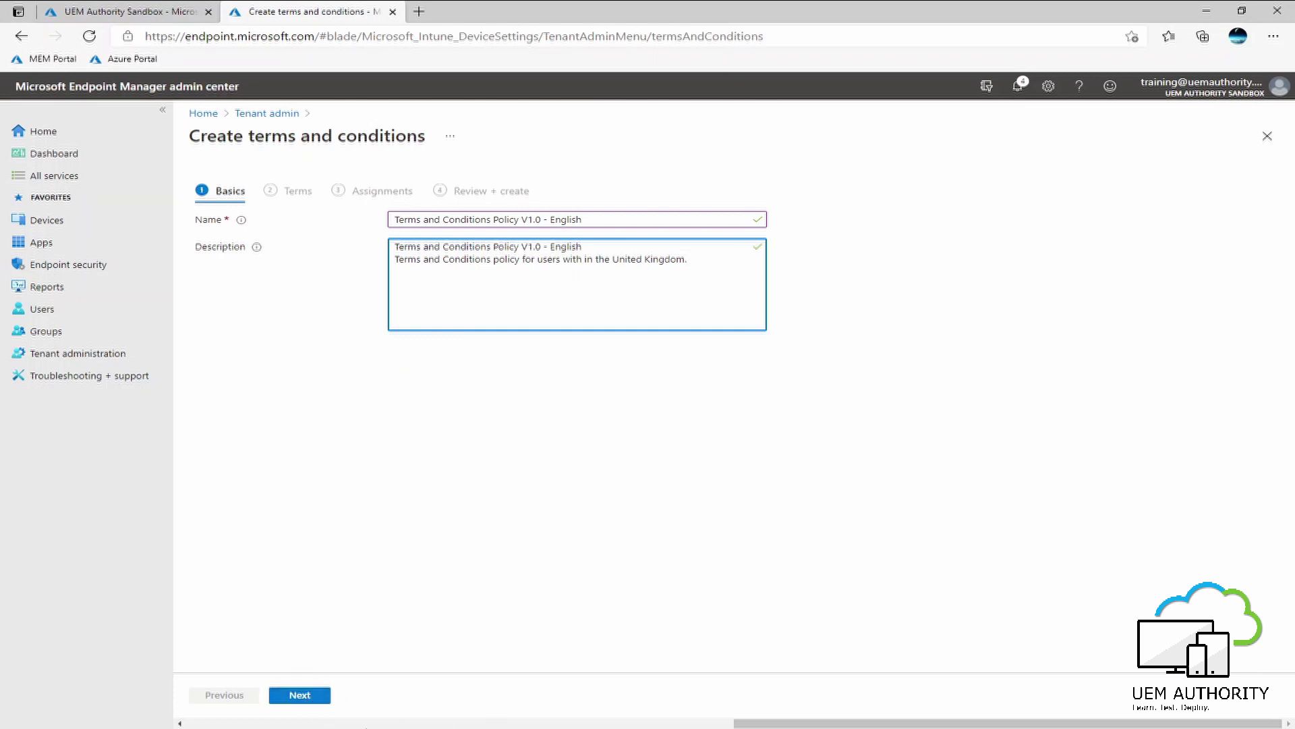
pyautogui.click(300, 695)
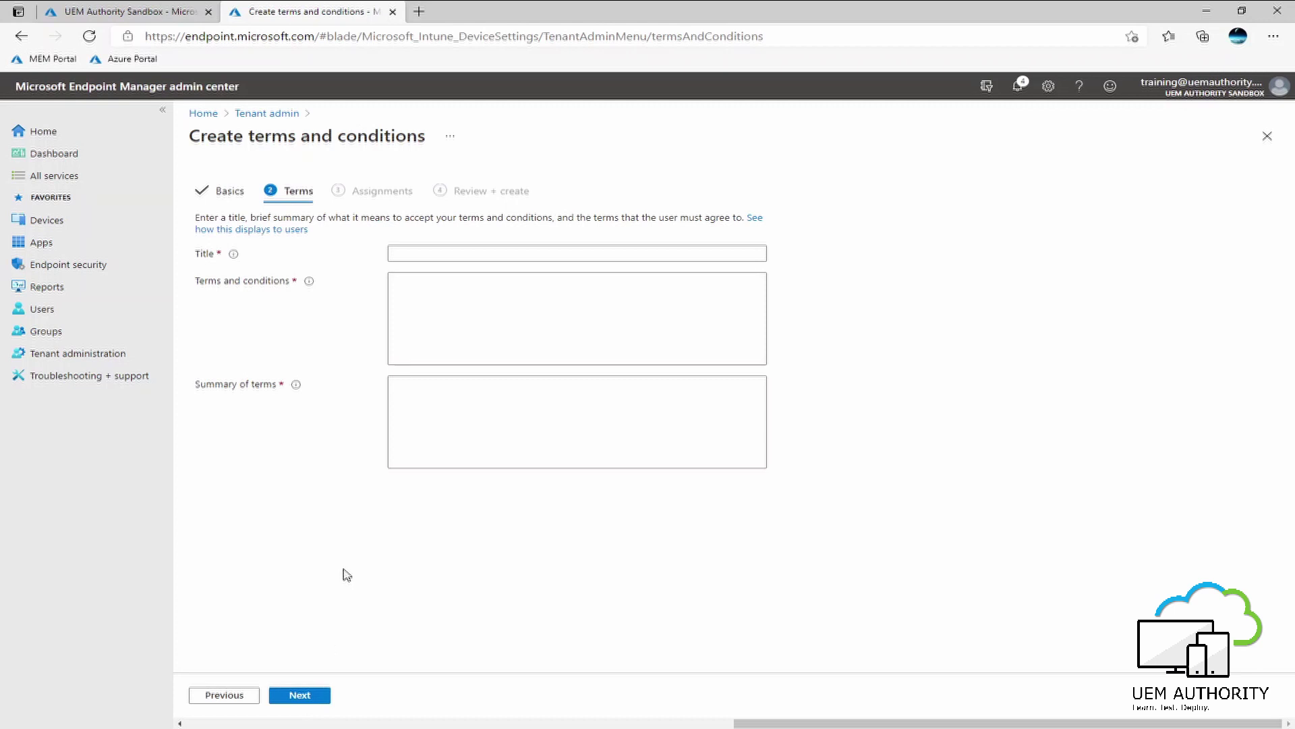
# Enter the title 'UEM Authority Terms and Conditions', then insert 'Mobile Device' before 'Terms'
pyautogui.click(413, 253)
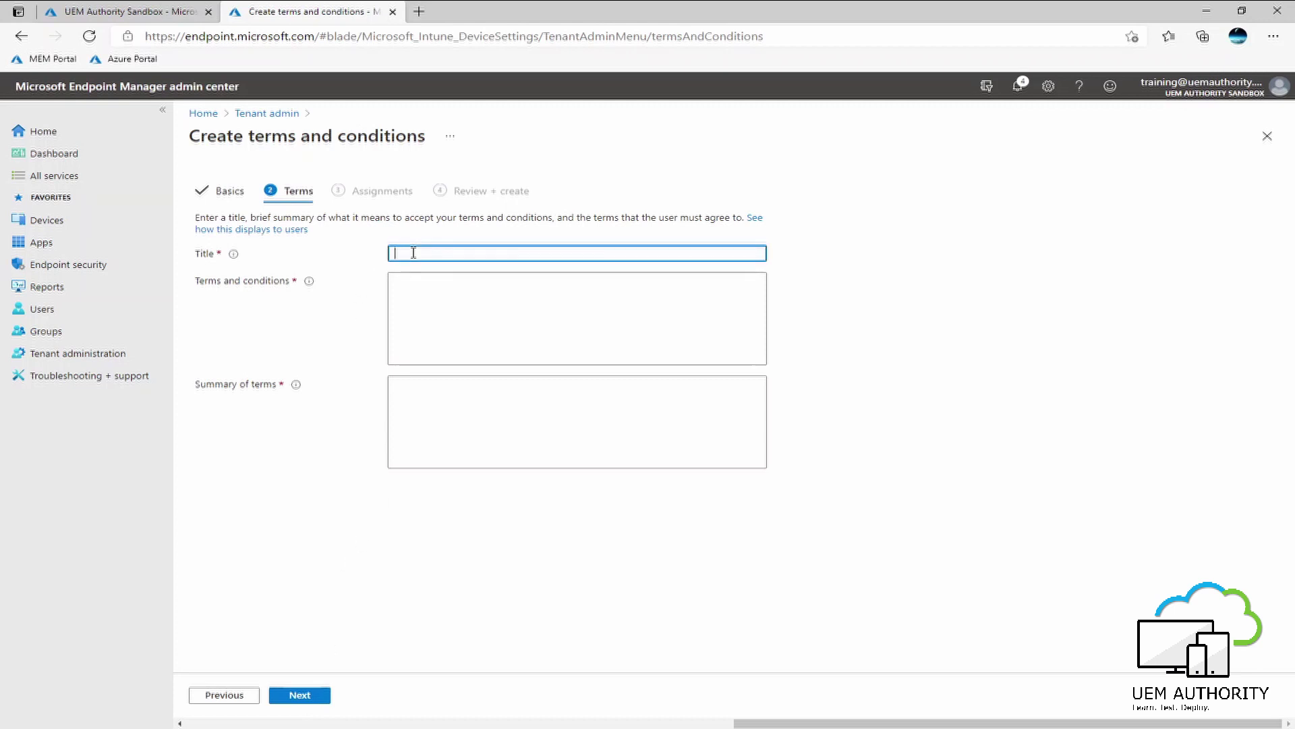
pyautogui.write('UEM Auth')
pyautogui.write('ority Terms and Conditions')
pyautogui.click(461, 253)
pyautogui.write('Mobile Device')
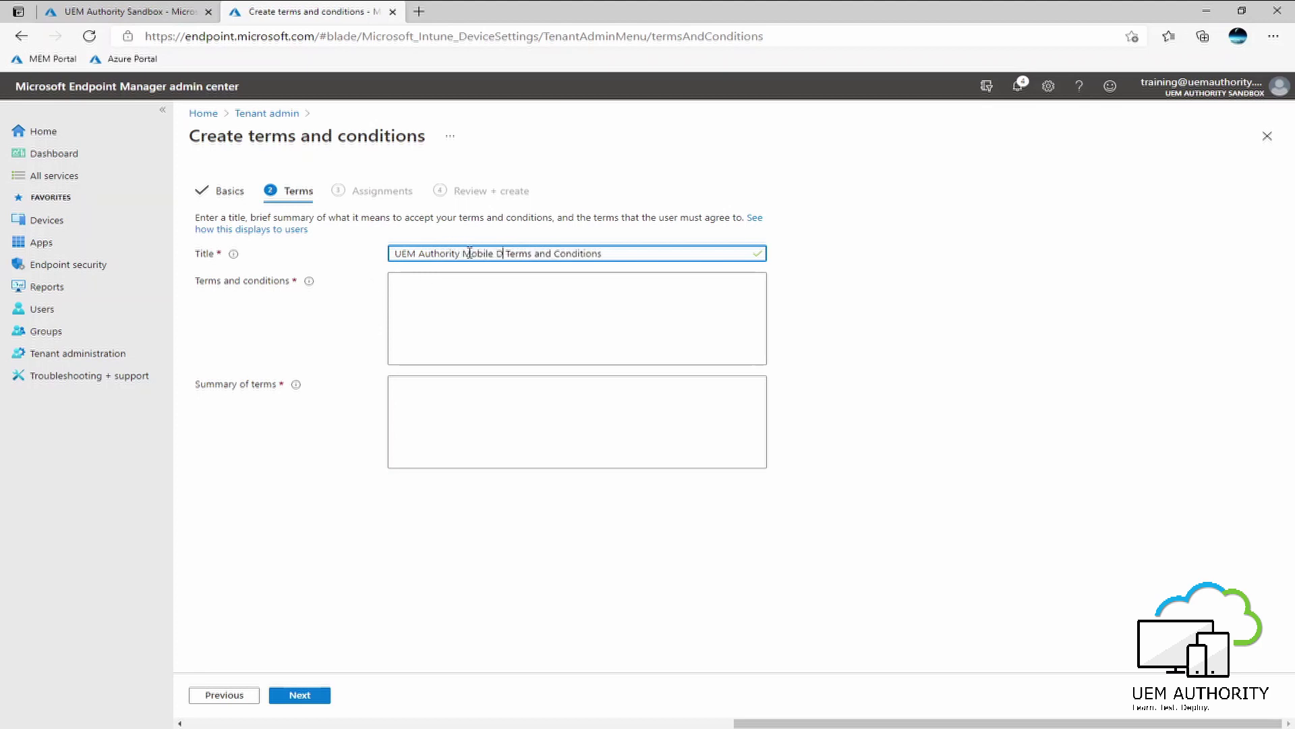
pyautogui.click(452, 291)
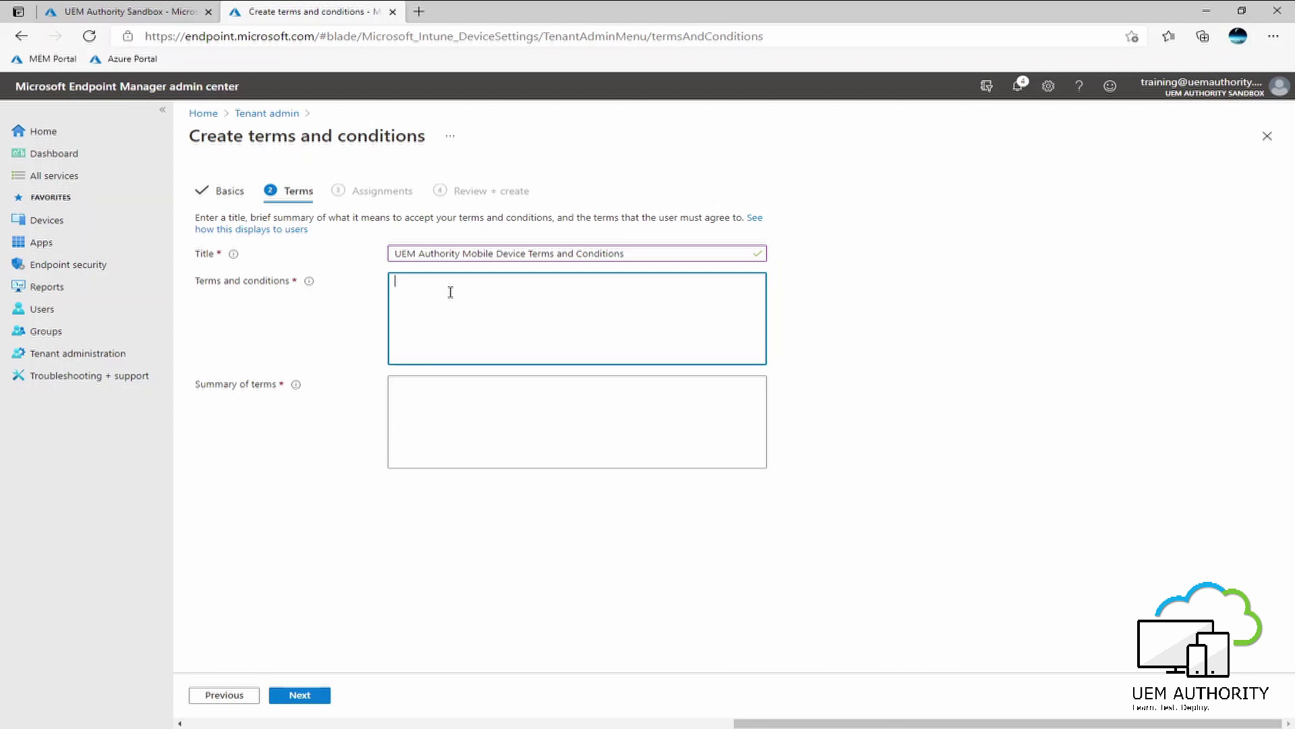
# Enter 'Example Terms and Conditions' as the terms text and reuse it for Summary of terms
pyautogui.write('Example Terms and Conditions')
pyautogui.moveTo(546, 279); pyautogui.dragTo(391, 281)
pyautogui.click(447, 402)
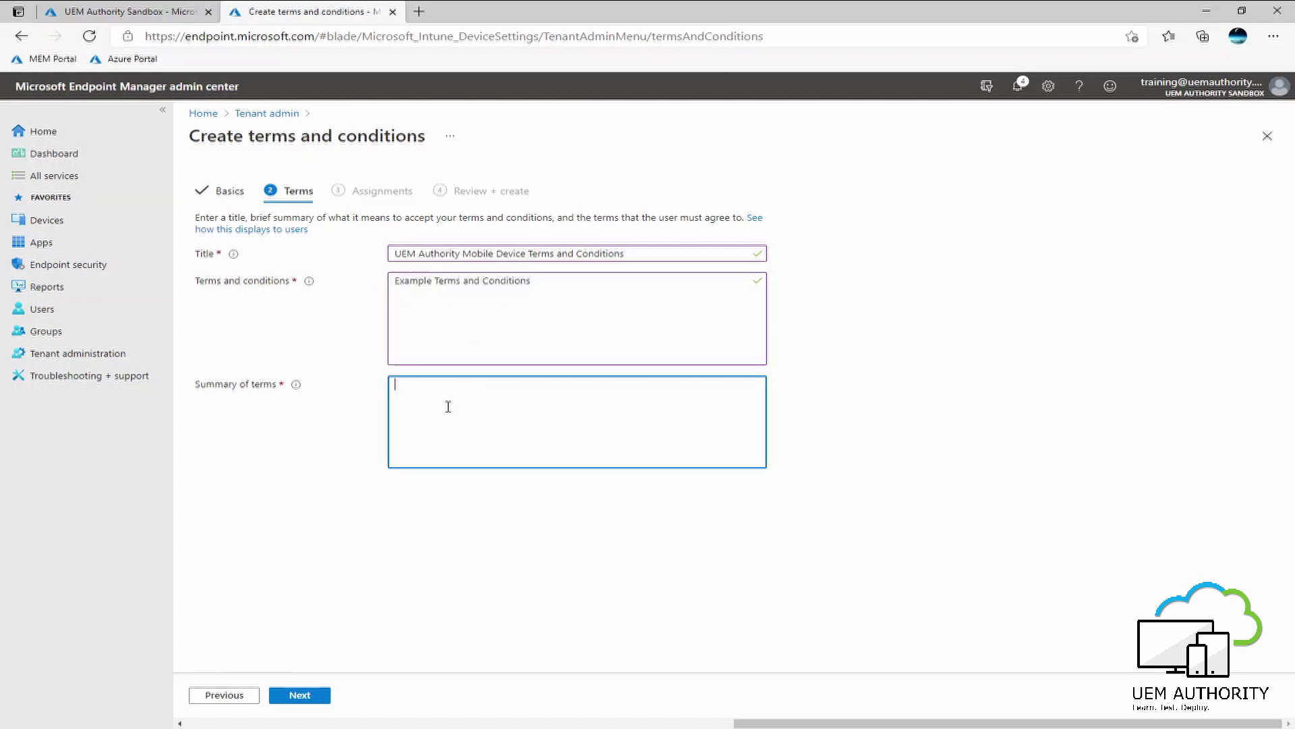
pyautogui.hotkey('ctrl', 'v')
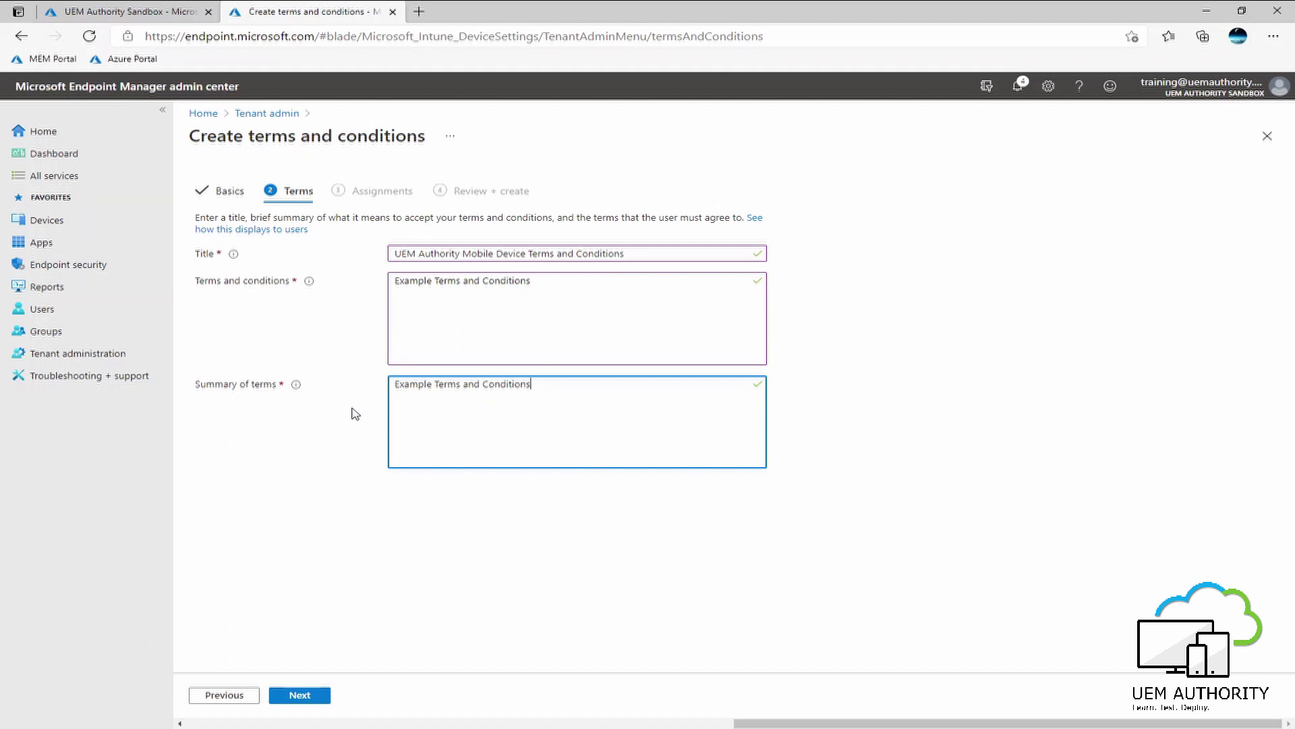
# Assign the terms policy to All users and create it from the review page
pyautogui.click(299, 695)
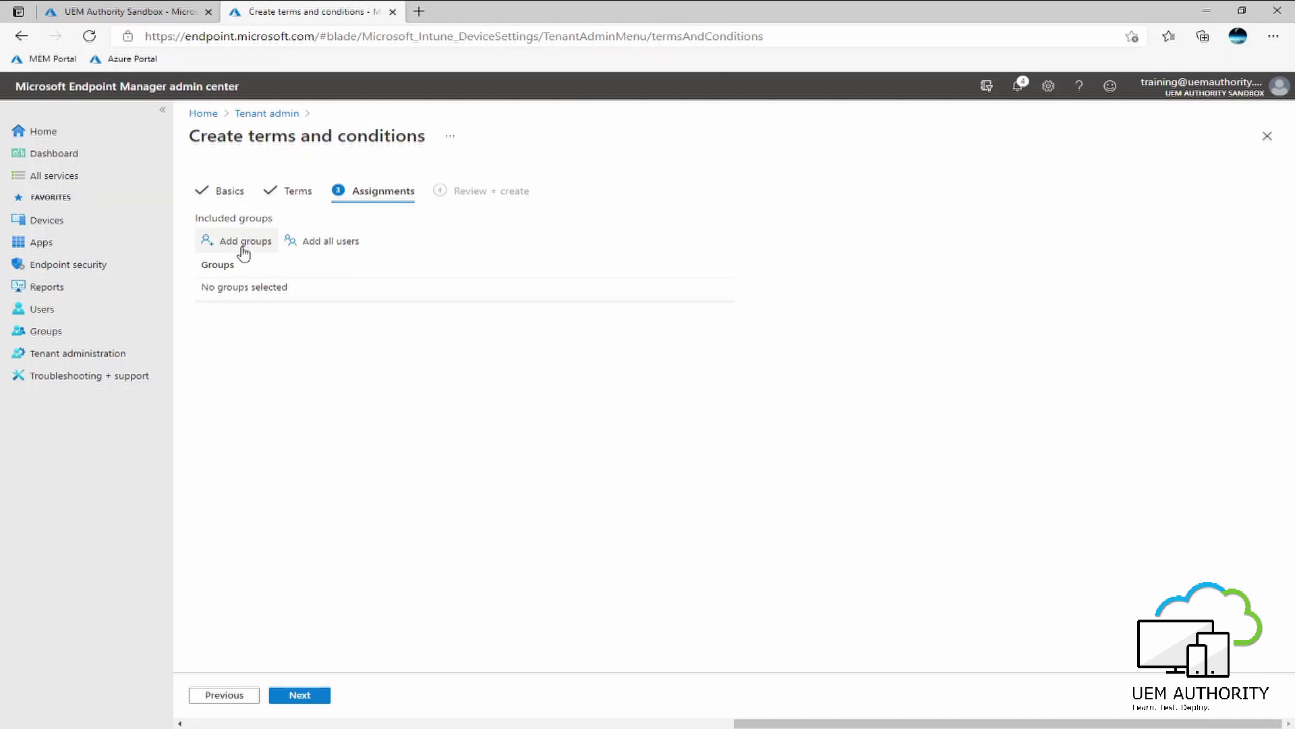
pyautogui.click(319, 250)
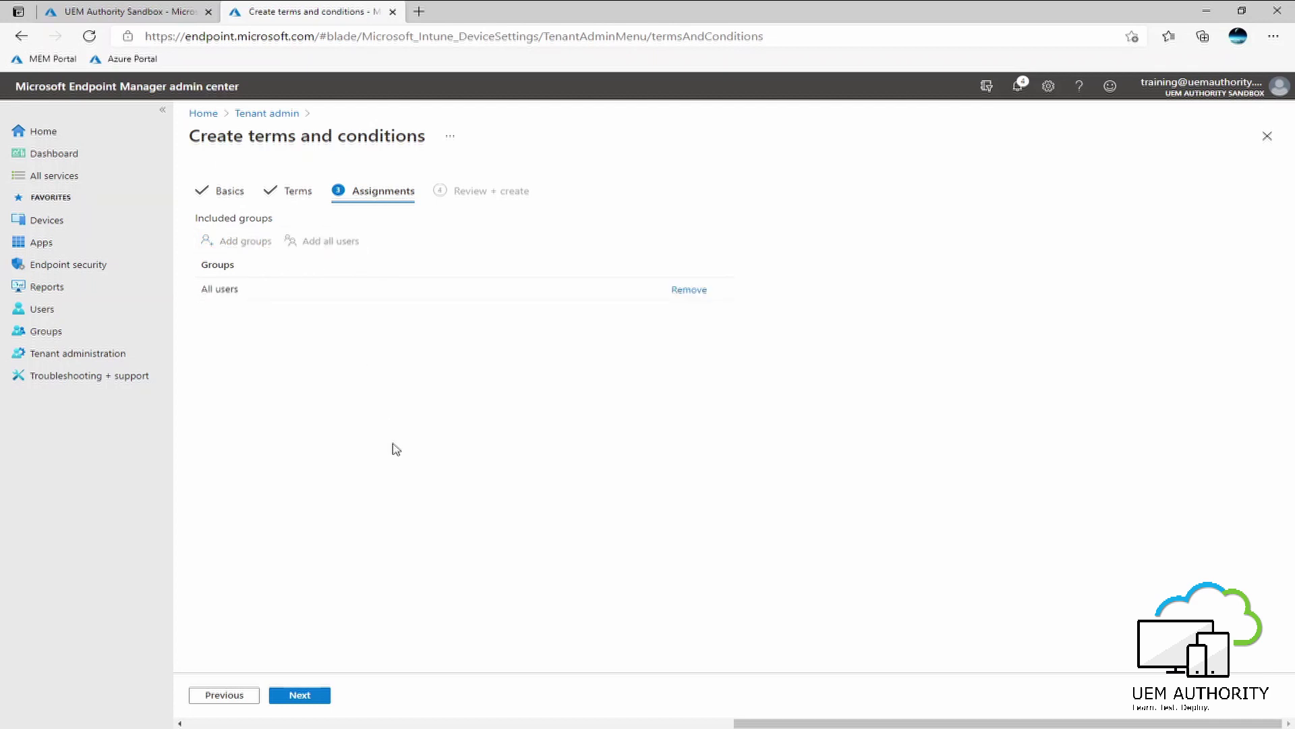
pyautogui.click(297, 695)
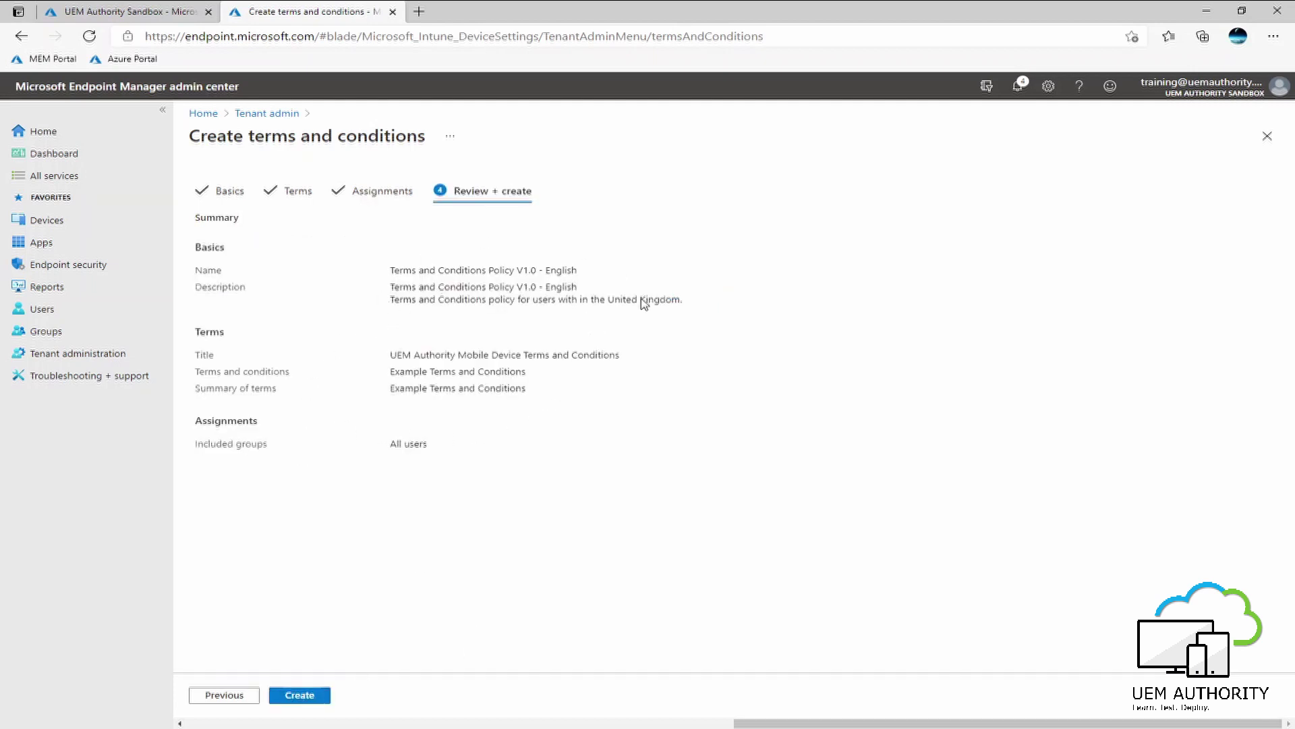
pyautogui.click(300, 696)
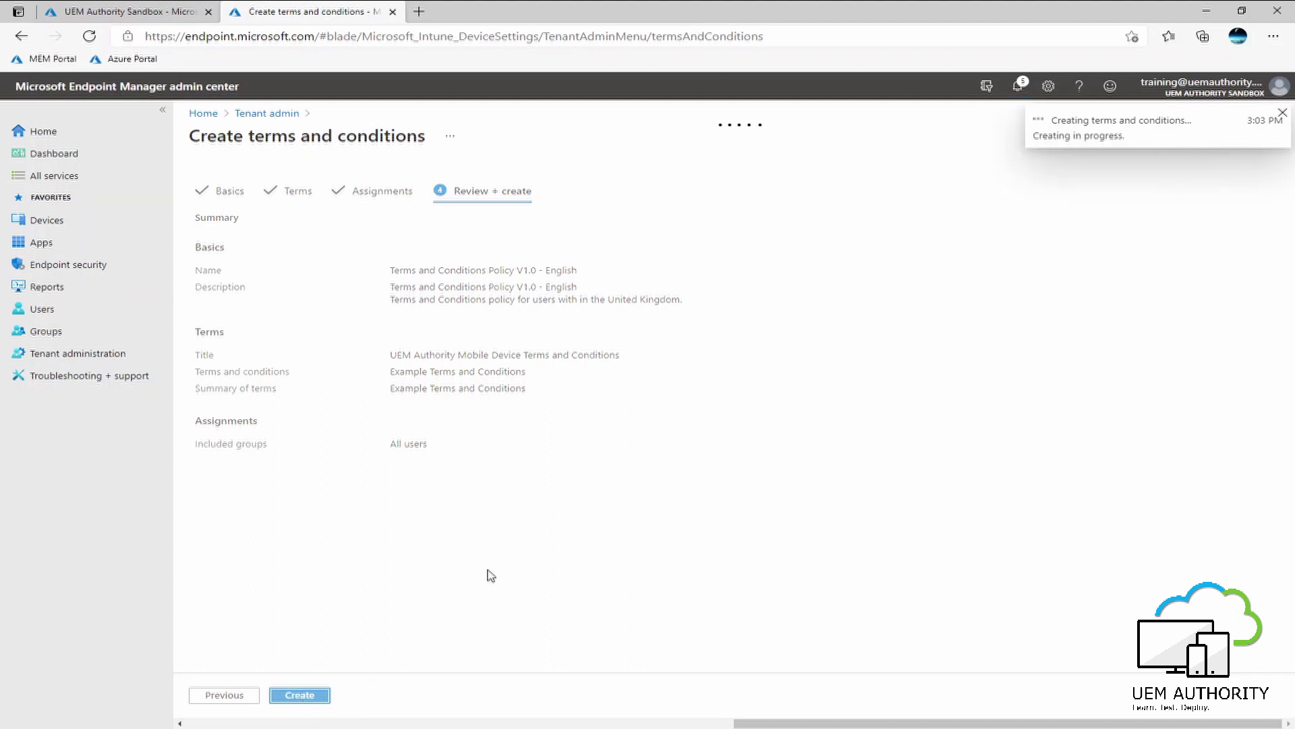